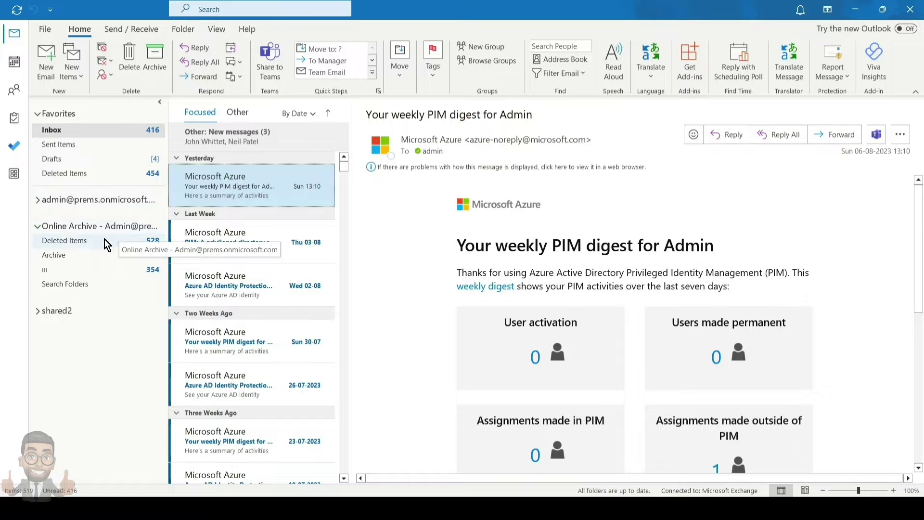
Browse the online archive's Archive and Deleted Items folders, then the main mailbox's e11eddd folder.
left_click(67, 256)
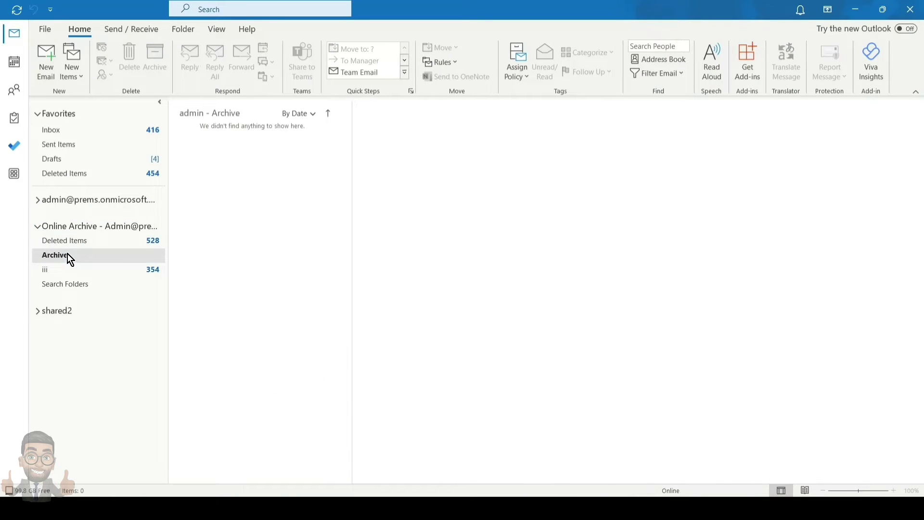
left_click(71, 244)
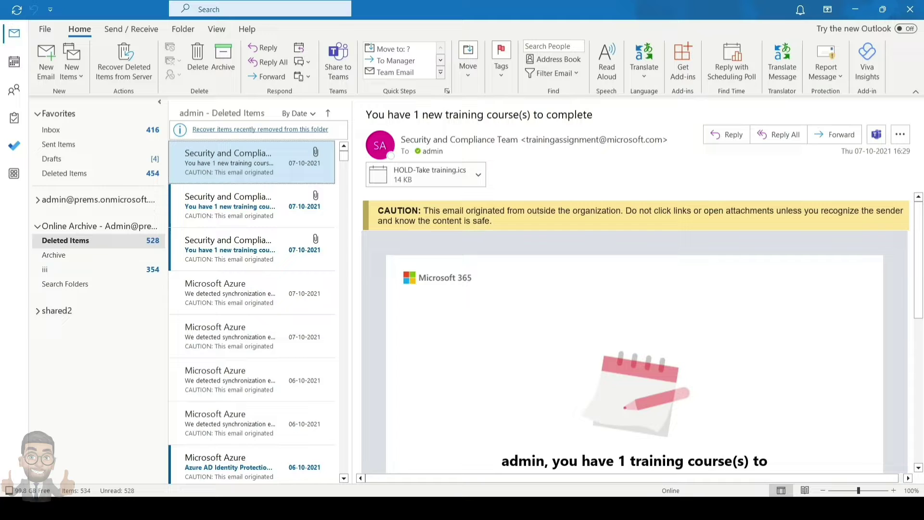
left_click(39, 201)
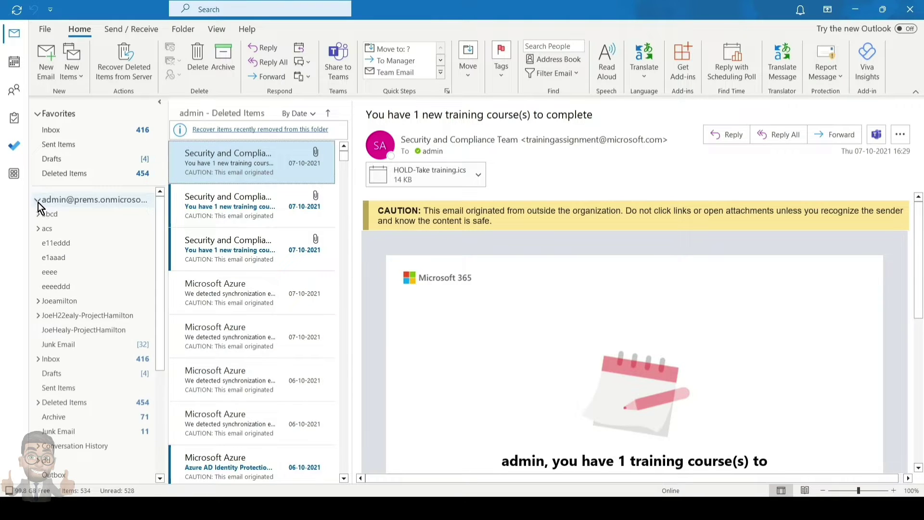
left_click(62, 245)
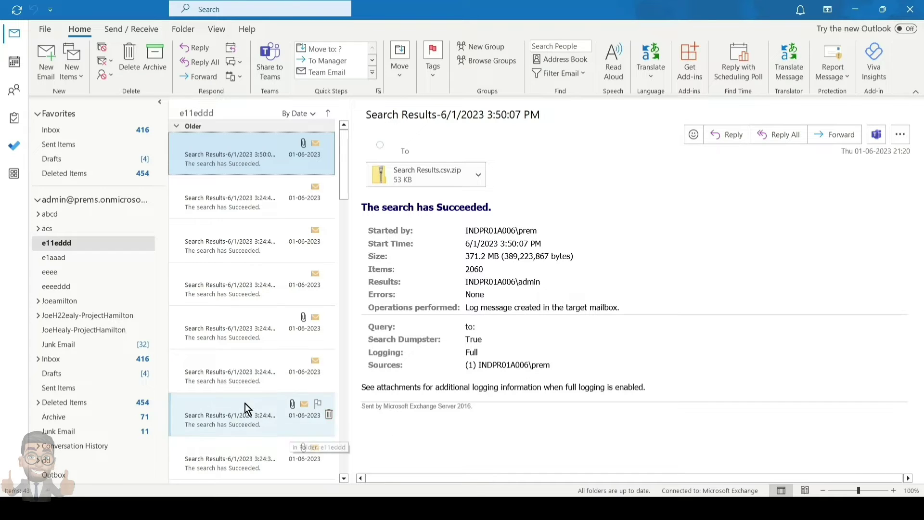
left_click(36, 199)
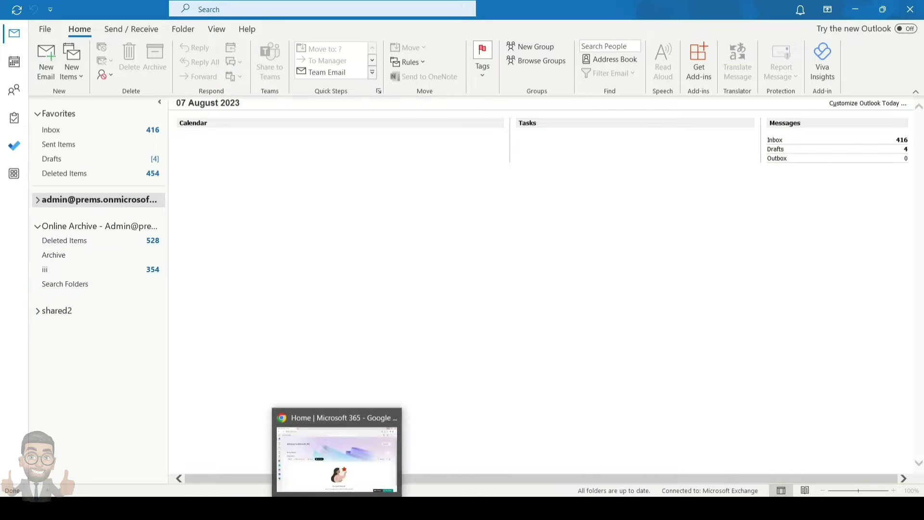
Collapse the Online Archive folder tree.
left_click(36, 228)
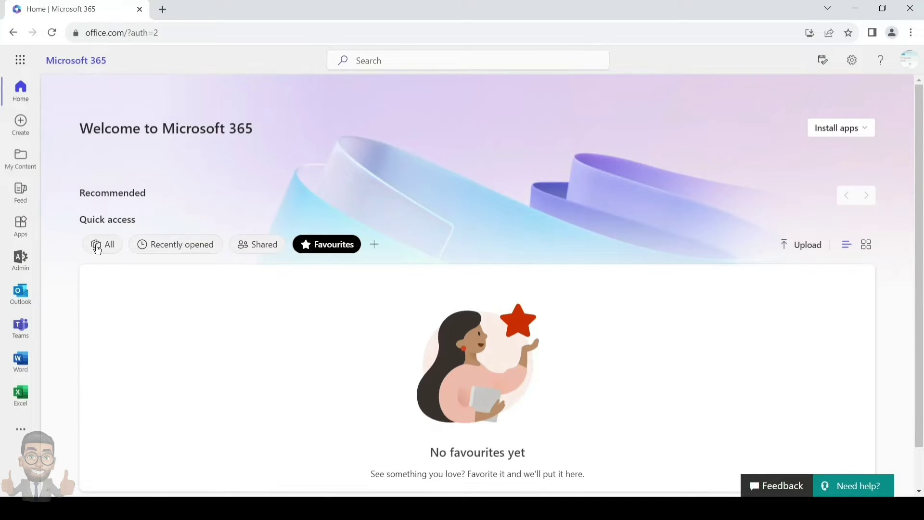
Open Outlook mail in a new tab and scroll its folder list to the In-Place Archive.
left_click(21, 294)
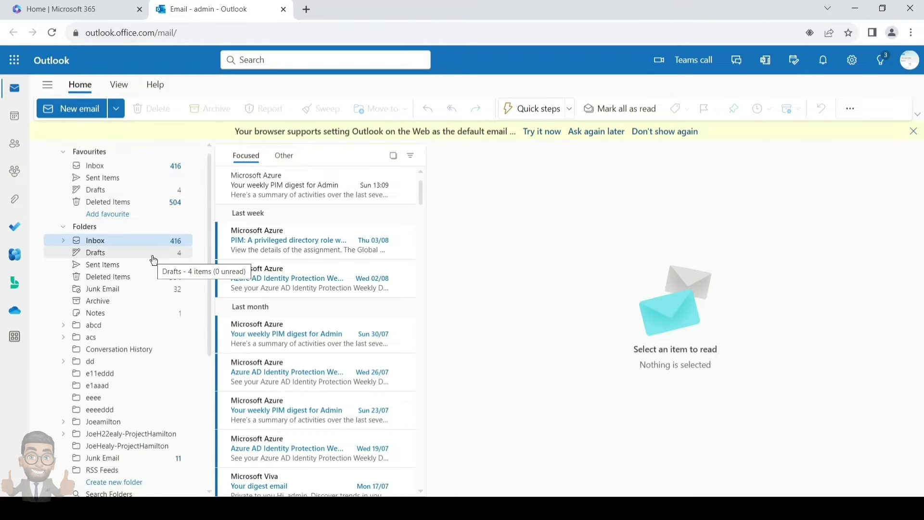
scroll(153, 261, "down", 5)
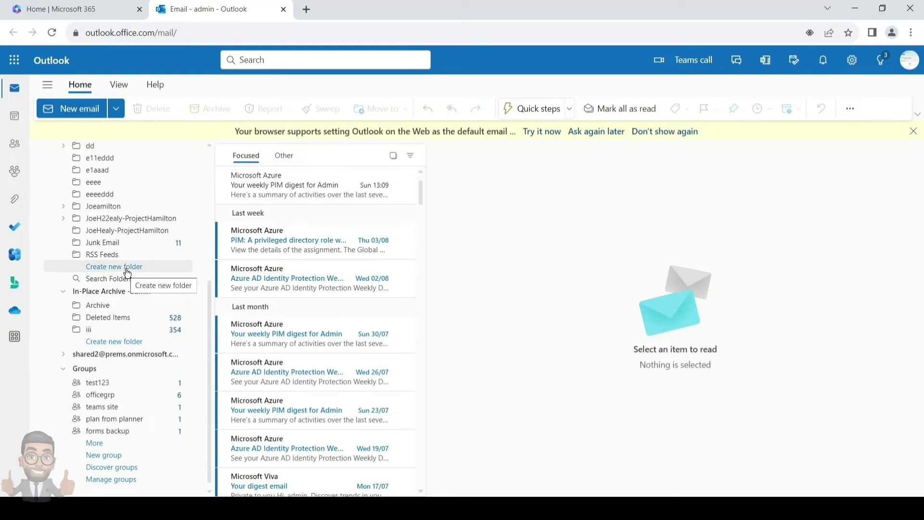
scroll(127, 273, "up", 4)
scroll(128, 273, "up", 1)
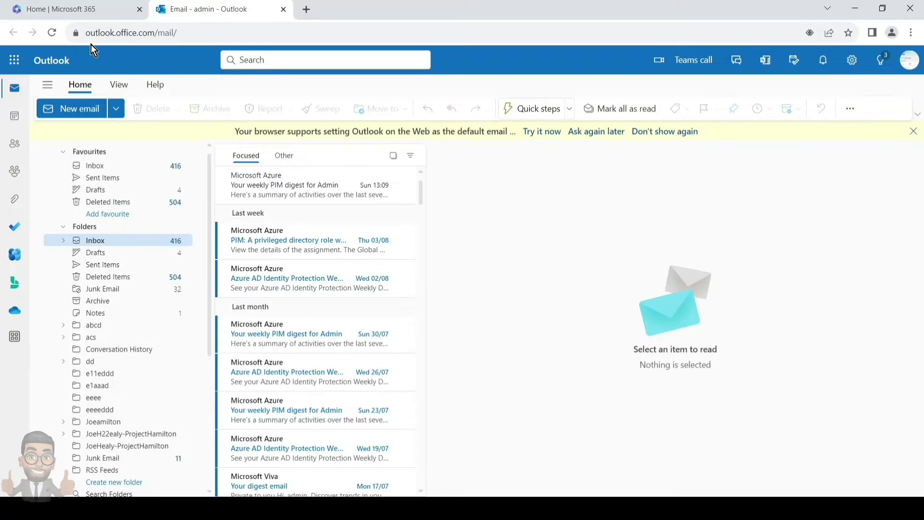
Open the Microsoft 365 admin center from the home page and show all sections, including Admin centers.
left_click(85, 16)
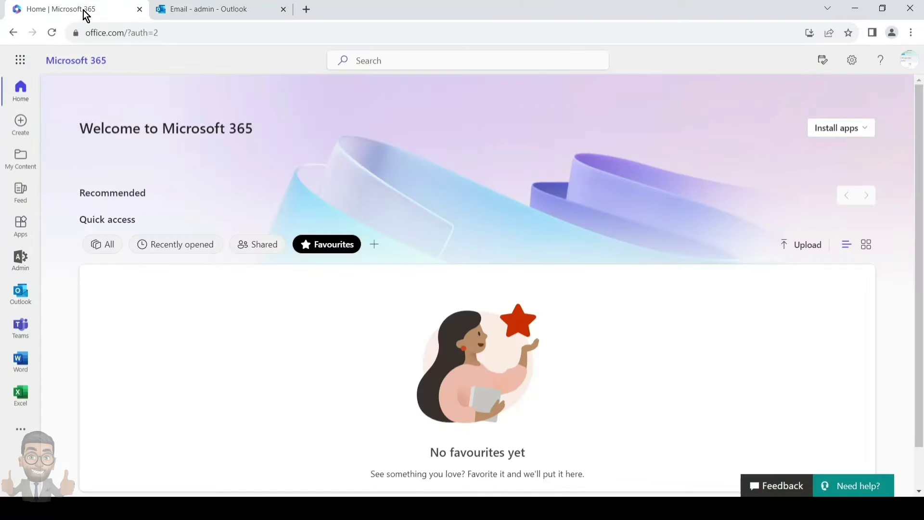
left_click(32, 263)
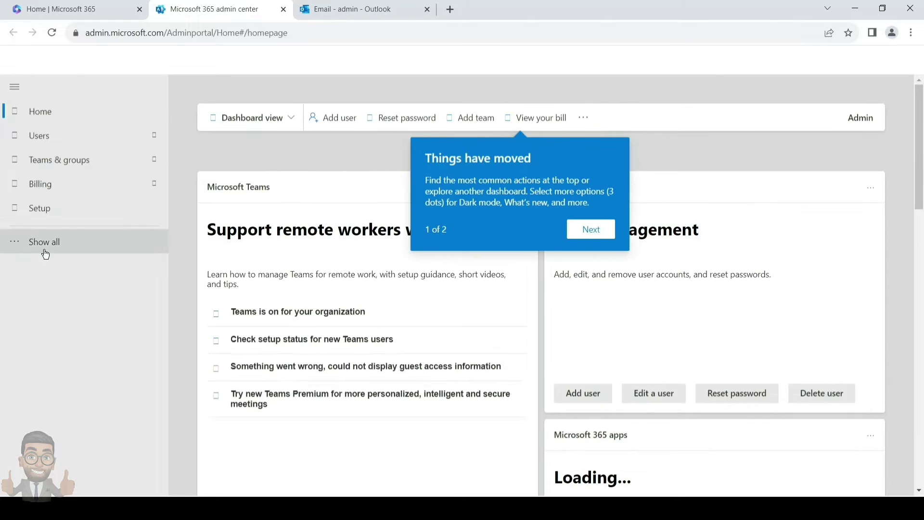
left_click(45, 253)
scroll(83, 356, "down", 1)
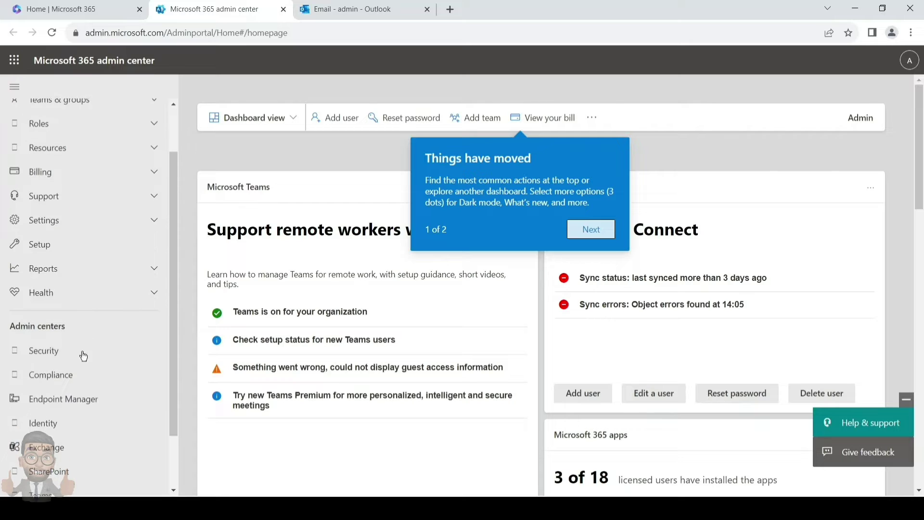
scroll(77, 269, "up", 1)
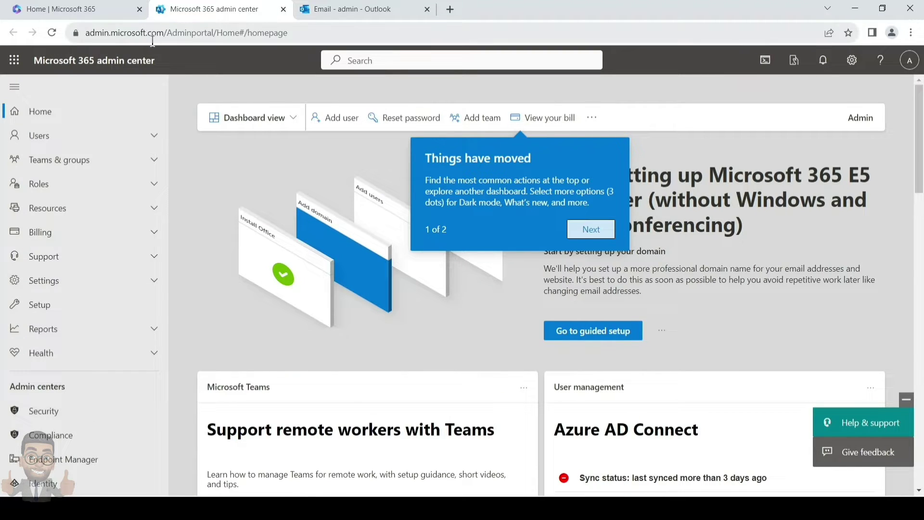
scroll(63, 337, "down", 3)
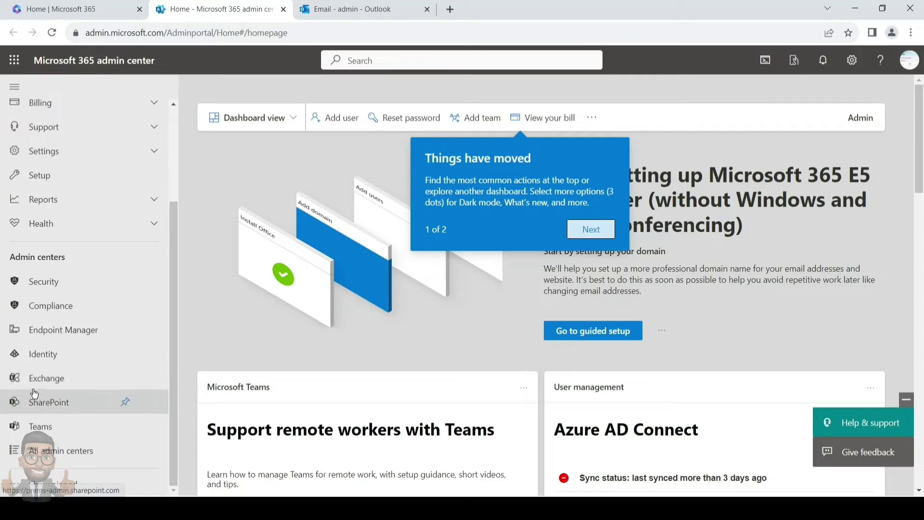
Open the Exchange admin center and view the first mailbox's details in Recipients > Mailboxes.
left_click(60, 382)
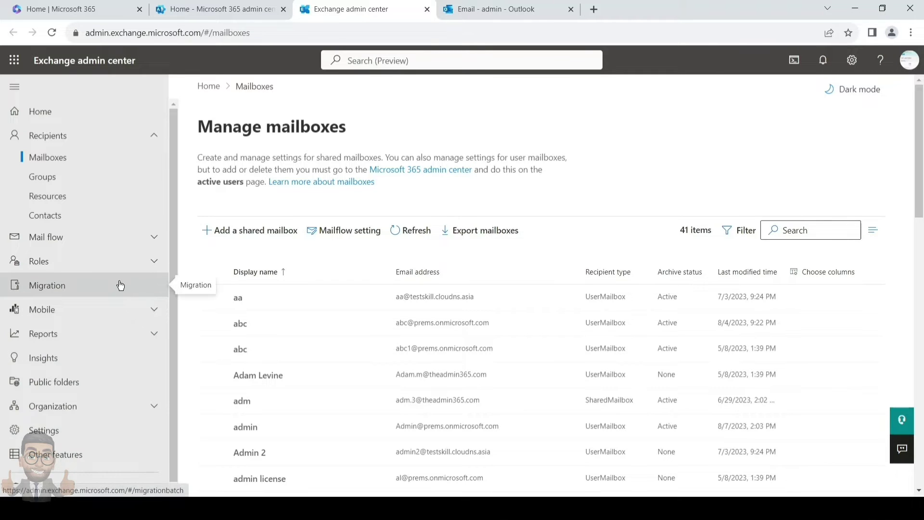
left_click(239, 298)
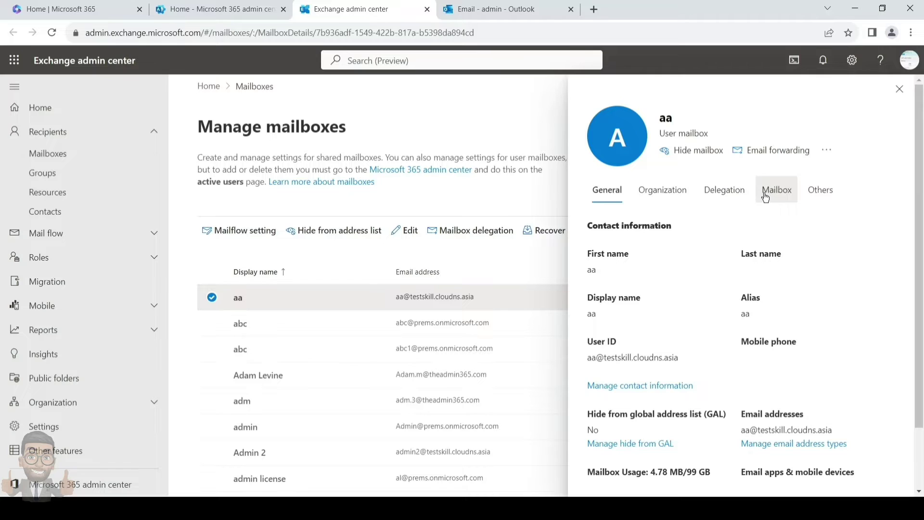
Check under Others that the mailbox archive is Enabled and open its archive settings.
left_click(821, 191)
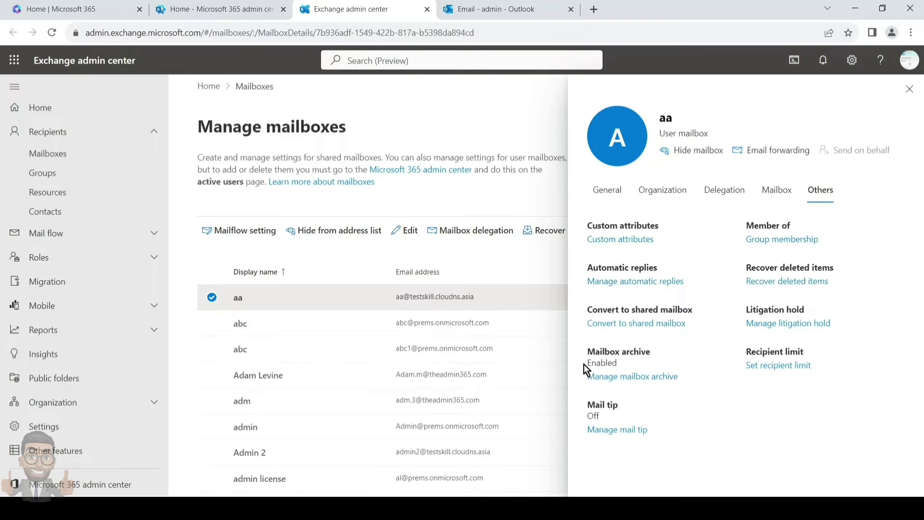
left_click_drag(583, 355, 660, 360)
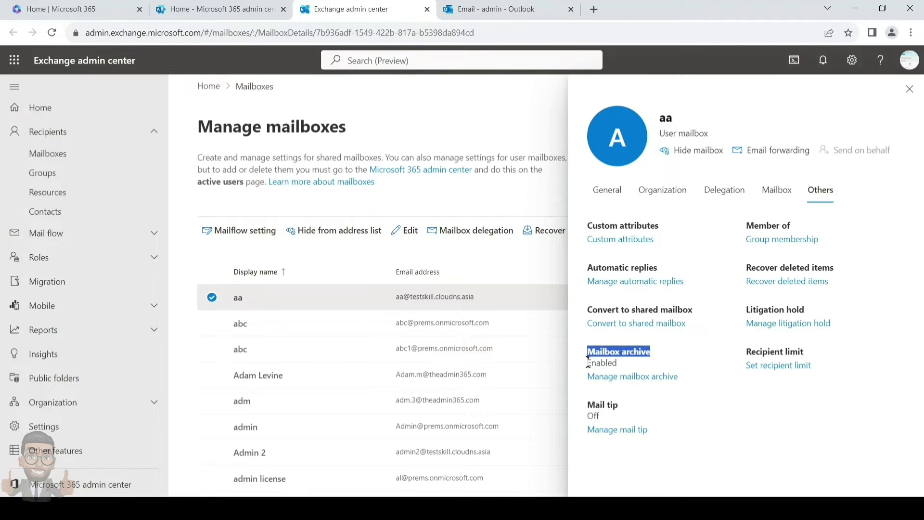
left_click_drag(587, 362, 624, 362)
left_click(627, 378)
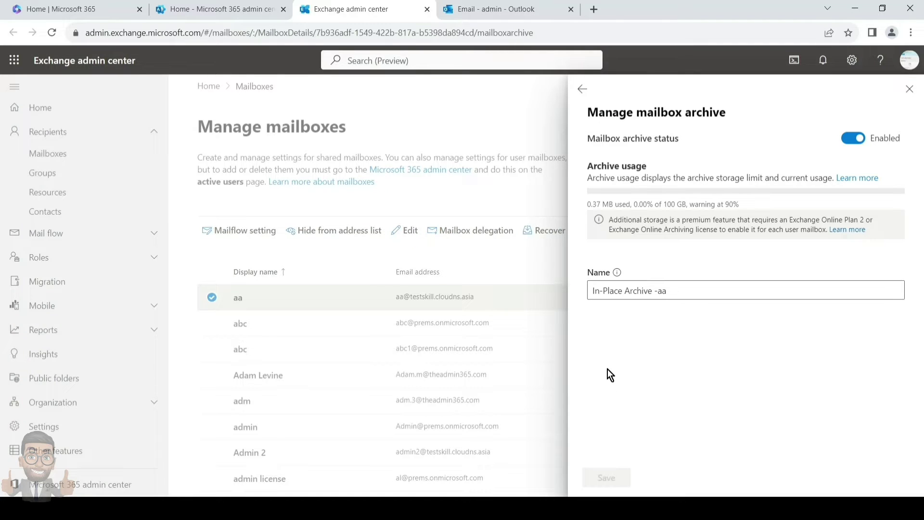
Return to the mailbox details and highlight its Default MRM Policy retention policy.
left_click(591, 91)
scroll(603, 286, "down", 1)
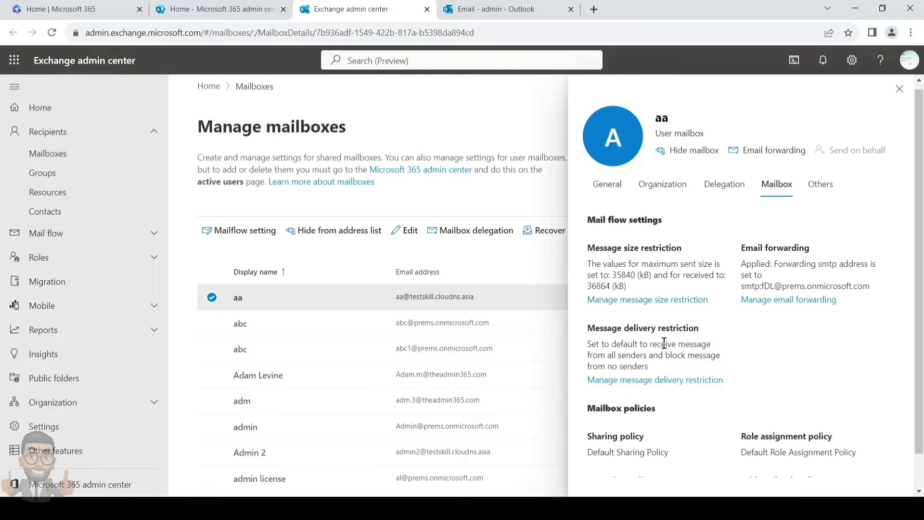
left_click_drag(588, 455, 658, 457)
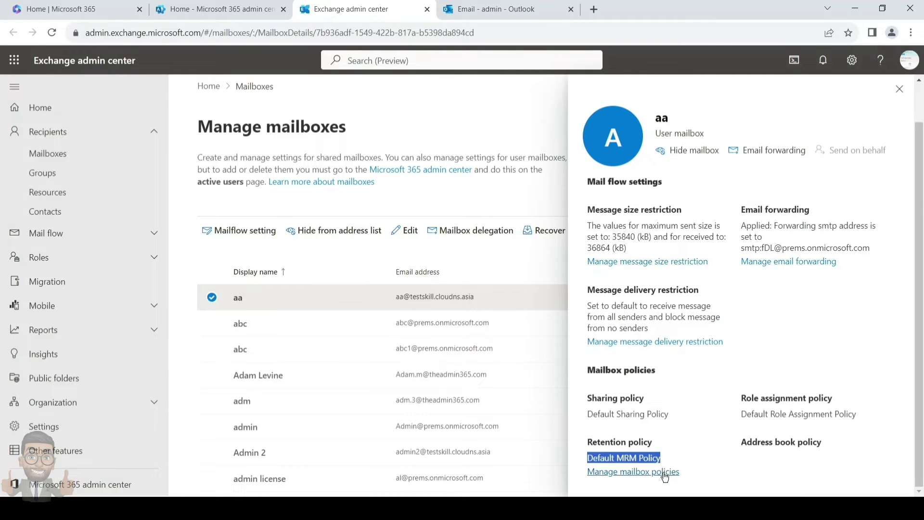
Keep Default MRM Policy as the mailbox's retention policy and close the mailbox policies panel.
left_click(664, 474)
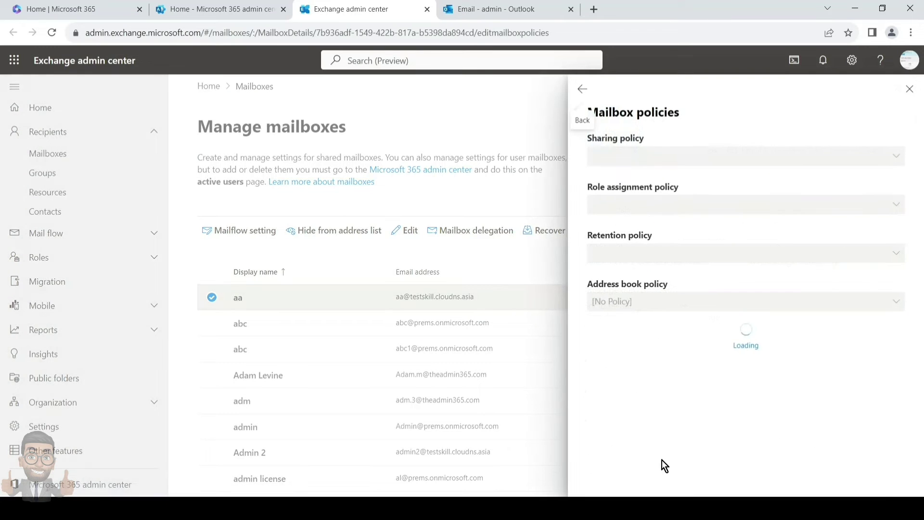
left_click(710, 261)
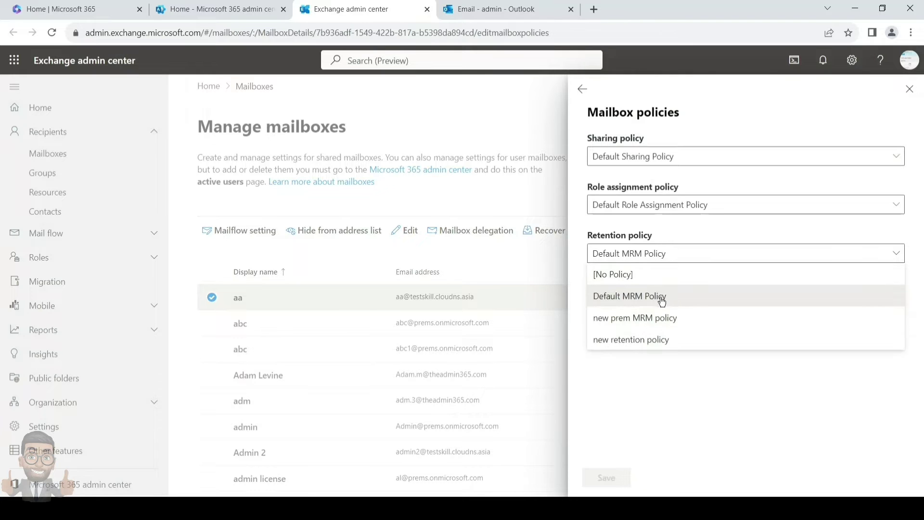
left_click(673, 423)
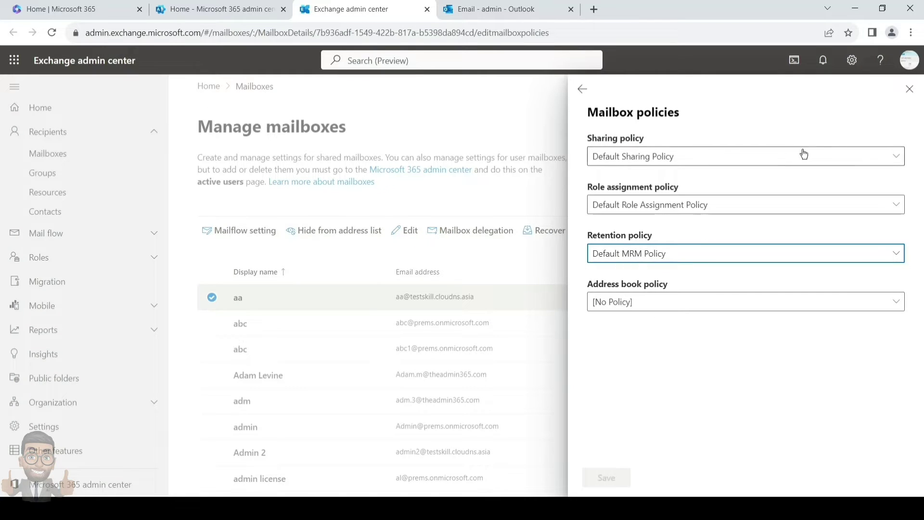
left_click(907, 88)
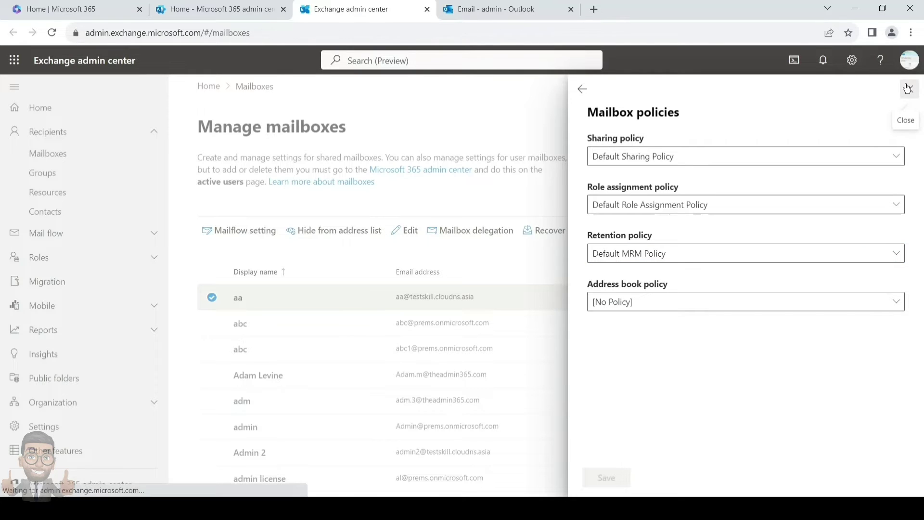
Sort the Outlook Inbox with the oldest messages on top.
left_click(528, 11)
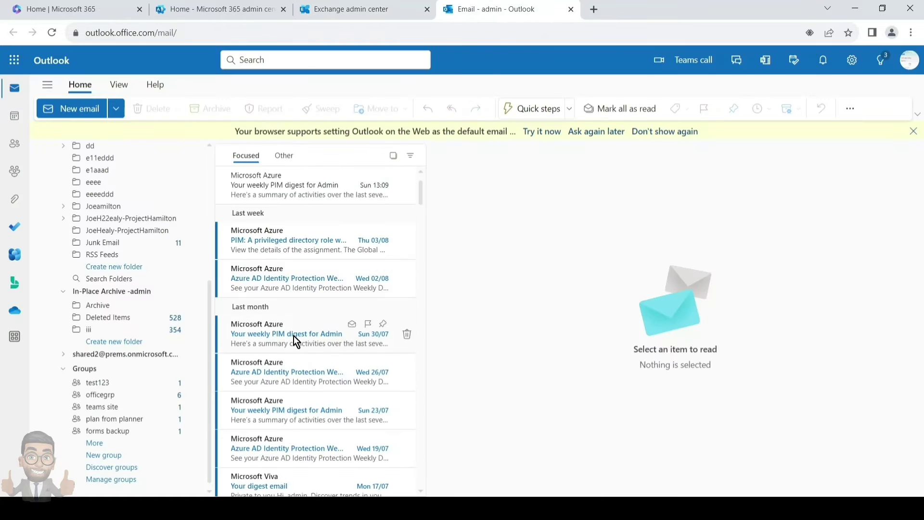
scroll(137, 297, "up", 5)
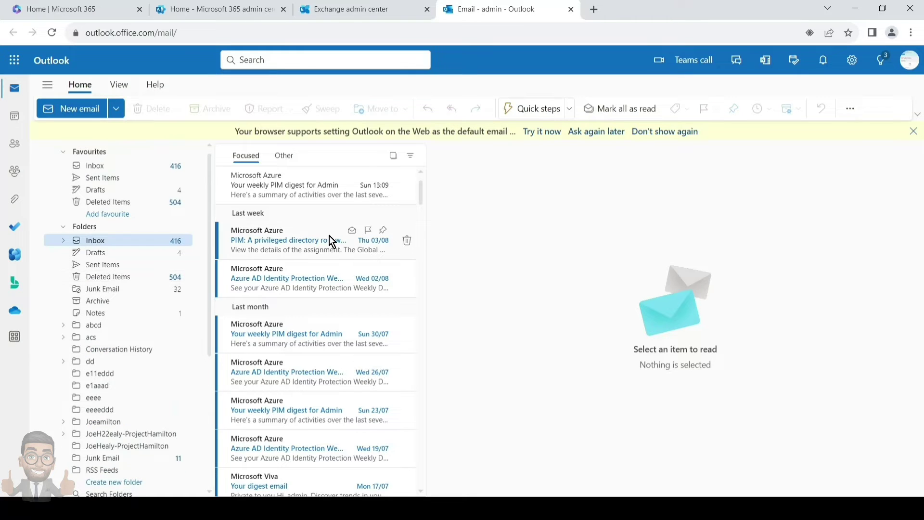
left_click(410, 155)
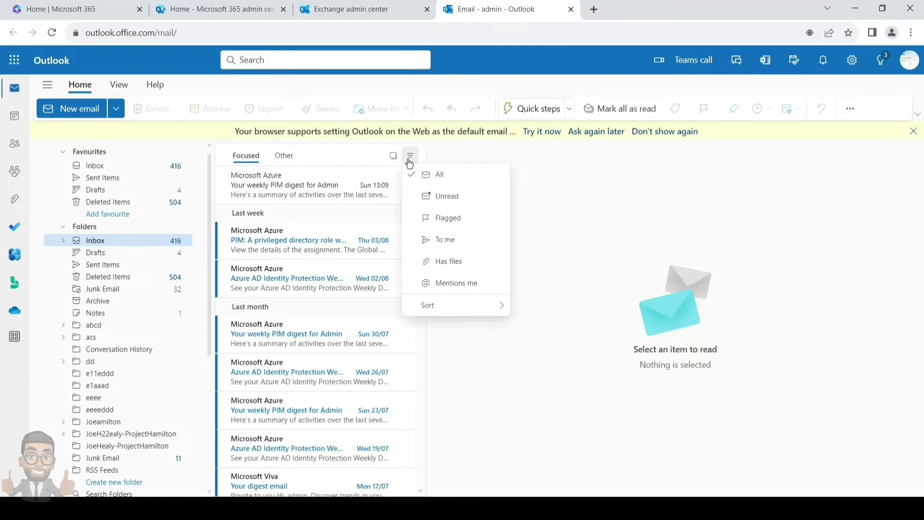
mouse_move(448, 315)
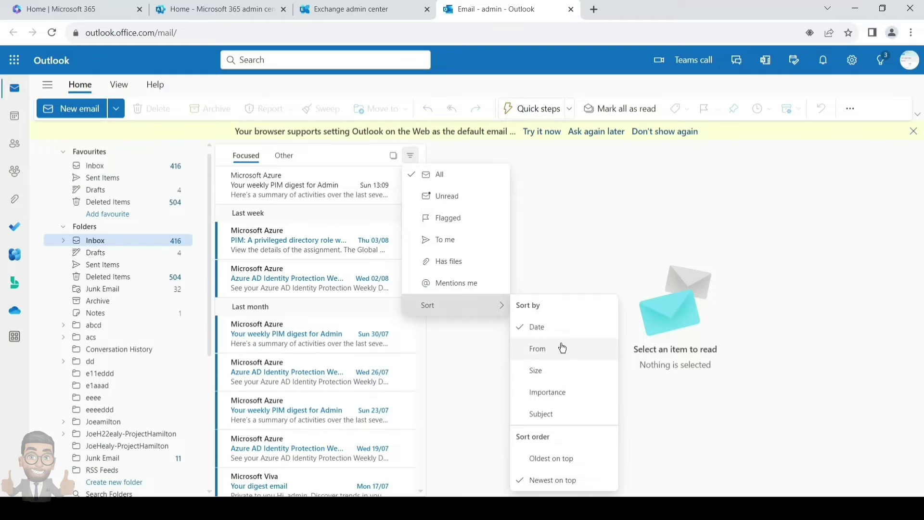
left_click(551, 460)
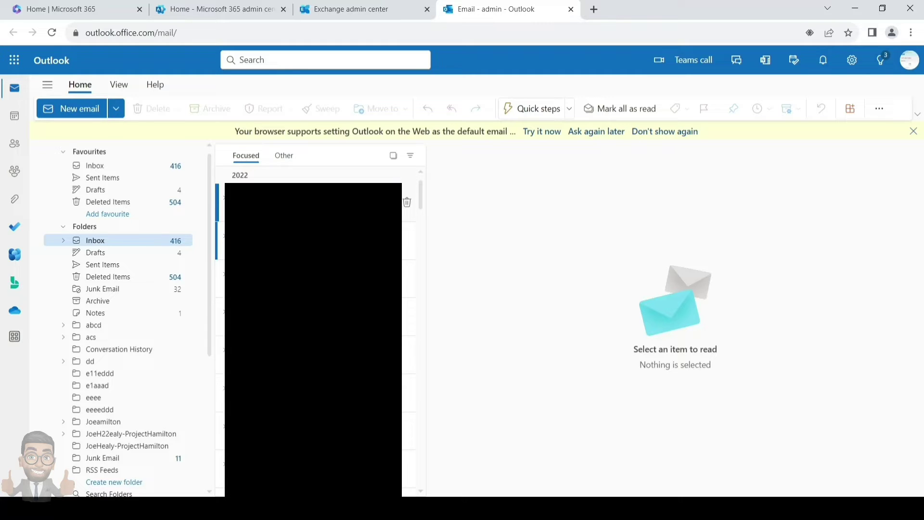
Scroll through the sorted messages, then the folder pane to the In-Place Archive folders.
scroll(313, 332, "down", 10)
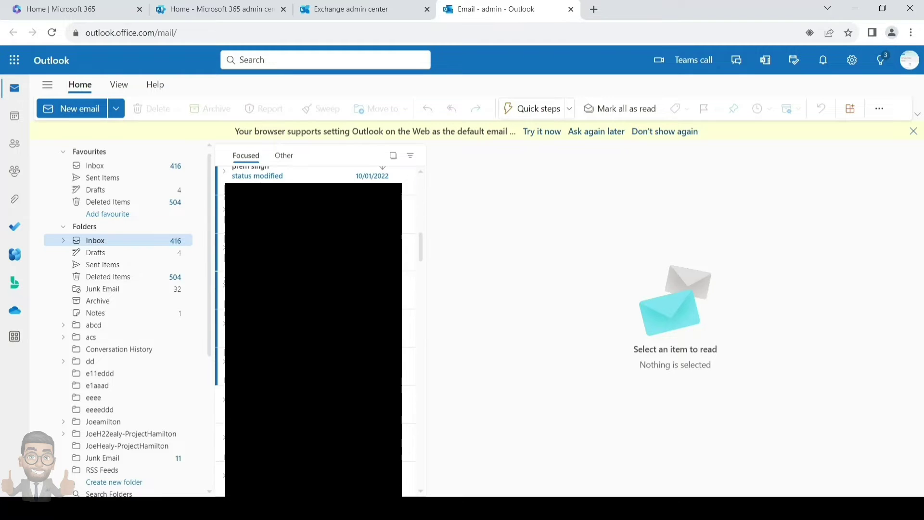
scroll(313, 332, "down", 10)
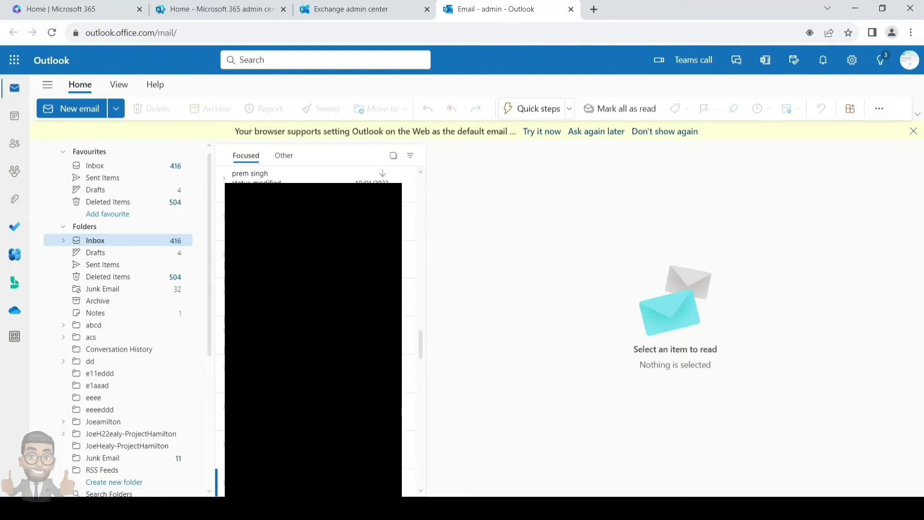
scroll(312, 332, "up", 5)
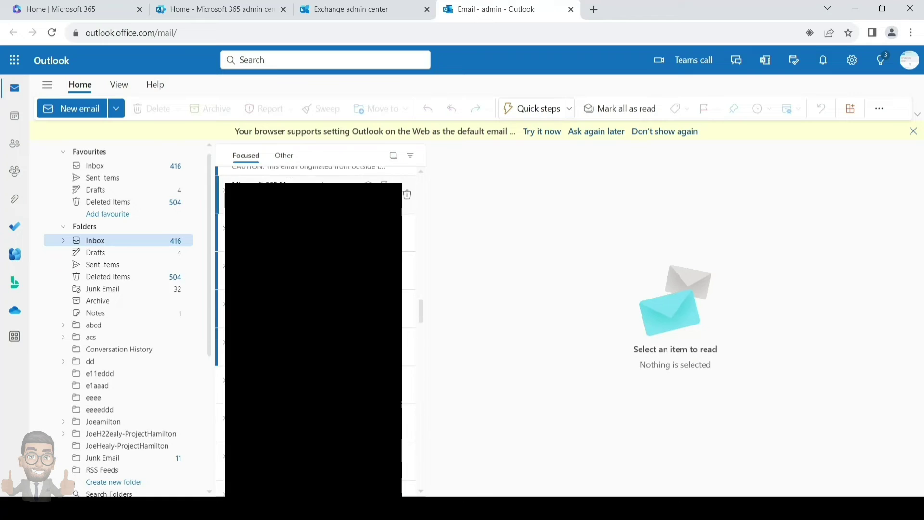
scroll(313, 332, "up", 6)
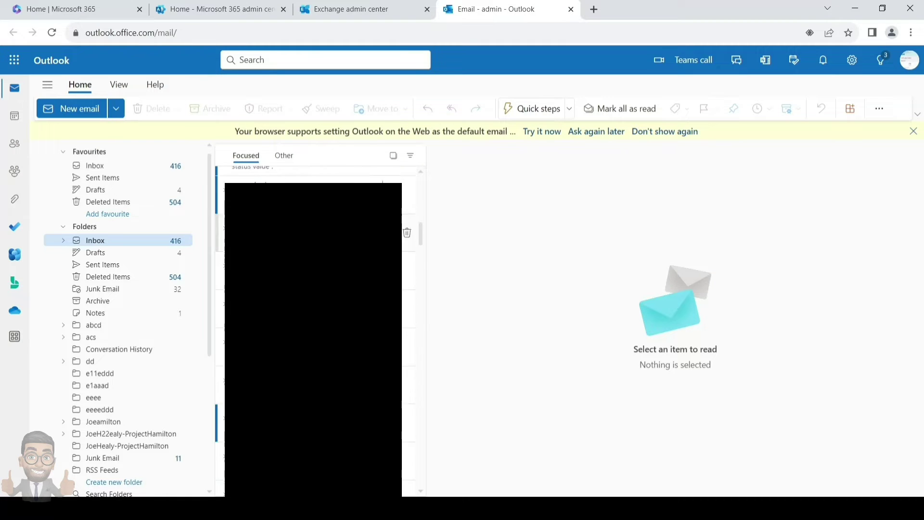
scroll(313, 202, "up", 3)
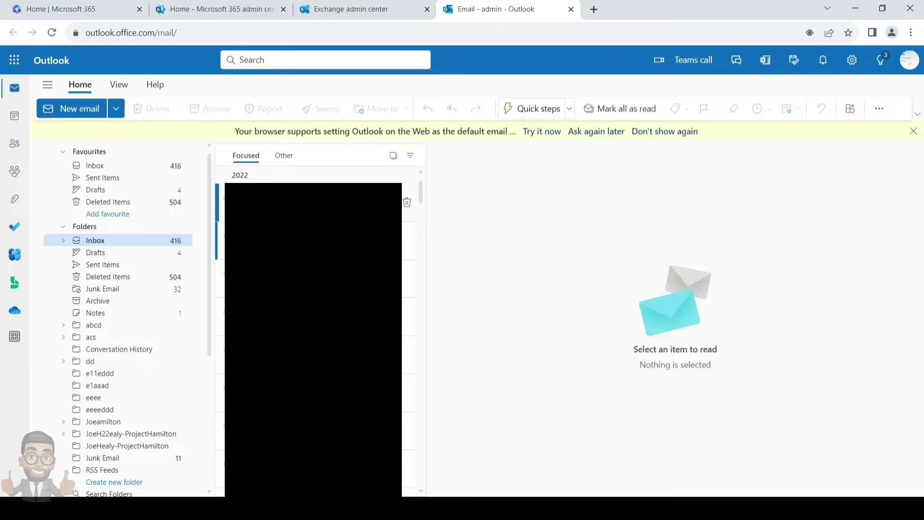
scroll(136, 414, "down", 1)
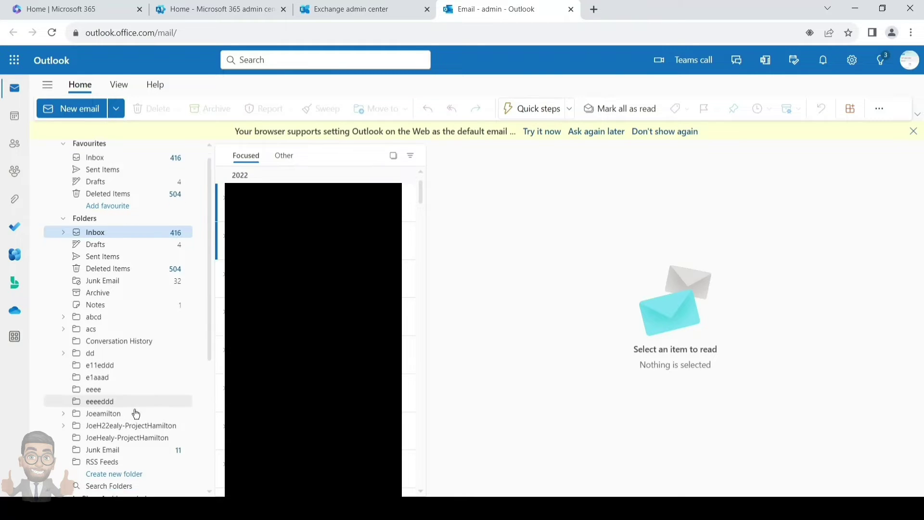
scroll(136, 414, "down", 4)
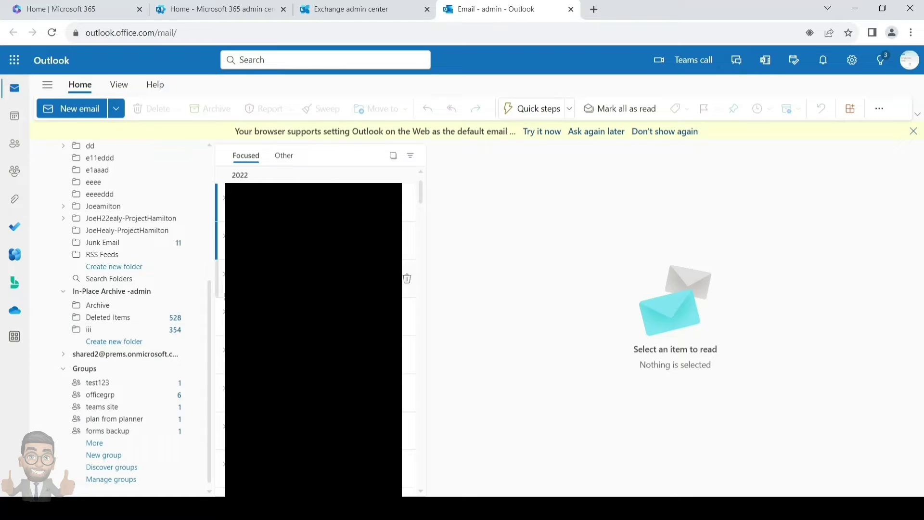
Open the compliance portal and go to Data lifecycle management > Exchange (legacy).
left_click(243, 15)
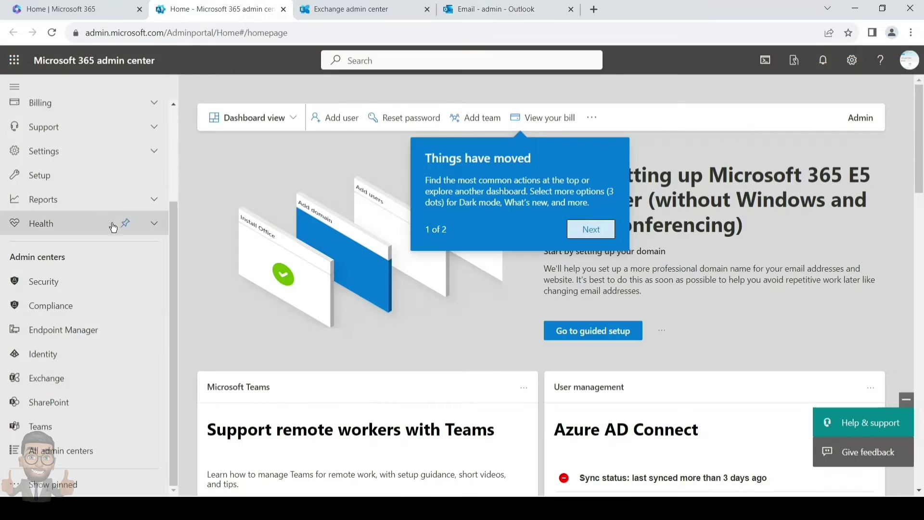
left_click(90, 310)
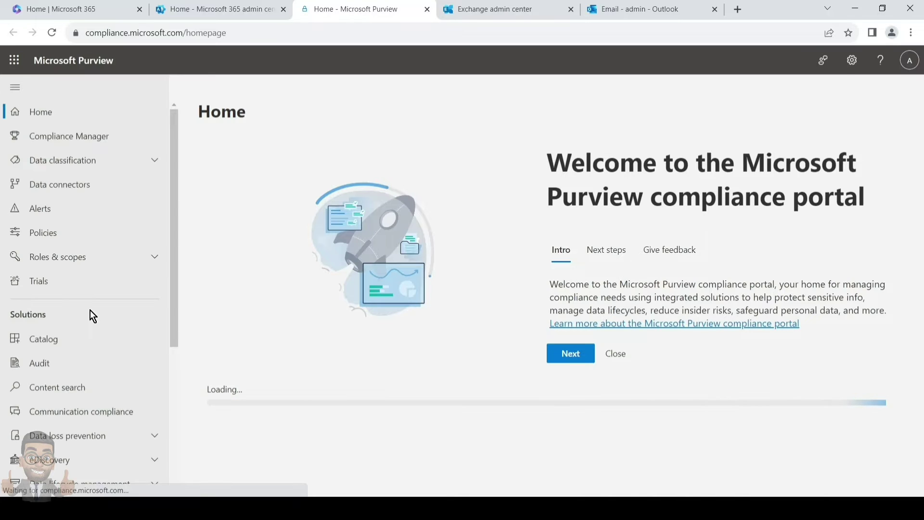
scroll(86, 327, "down", 1)
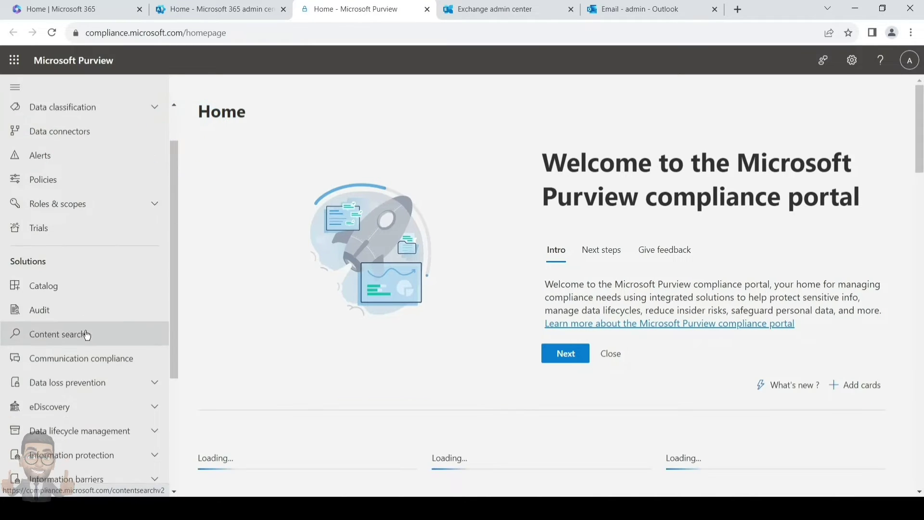
scroll(87, 334, "down", 1)
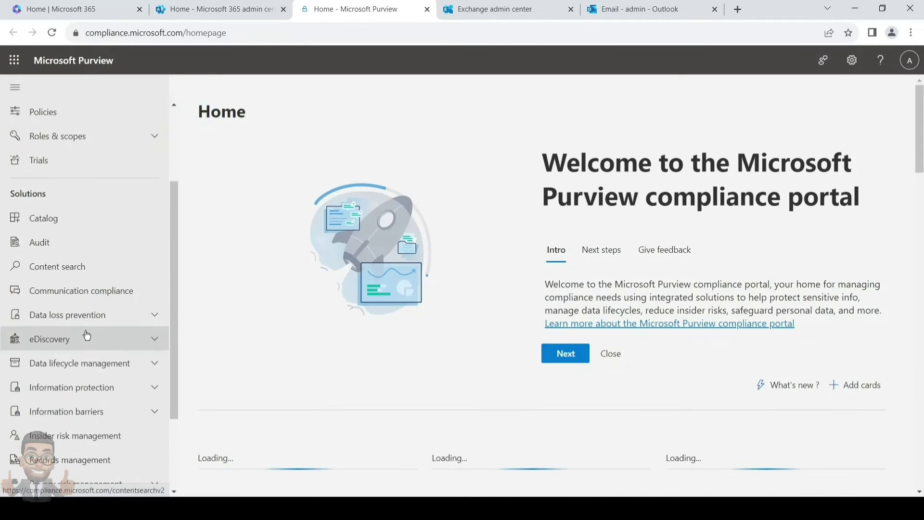
left_click(155, 364)
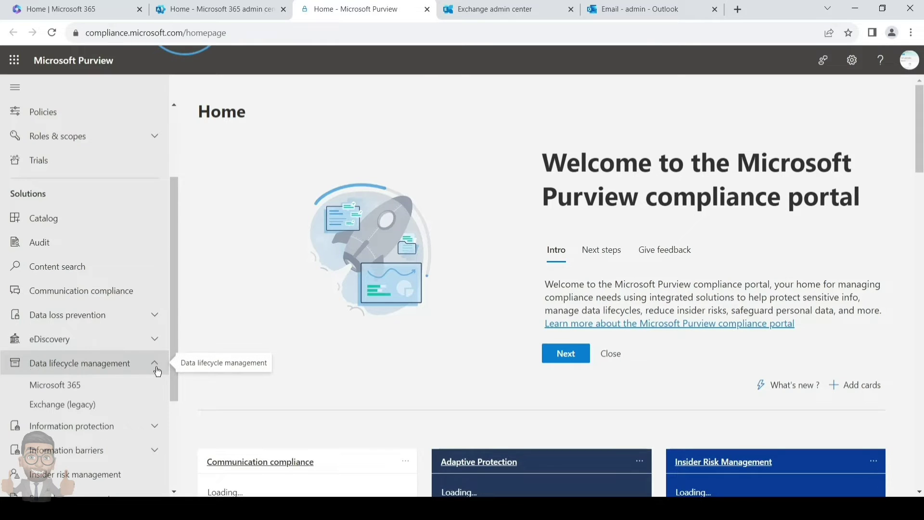
scroll(110, 404, "up", 2)
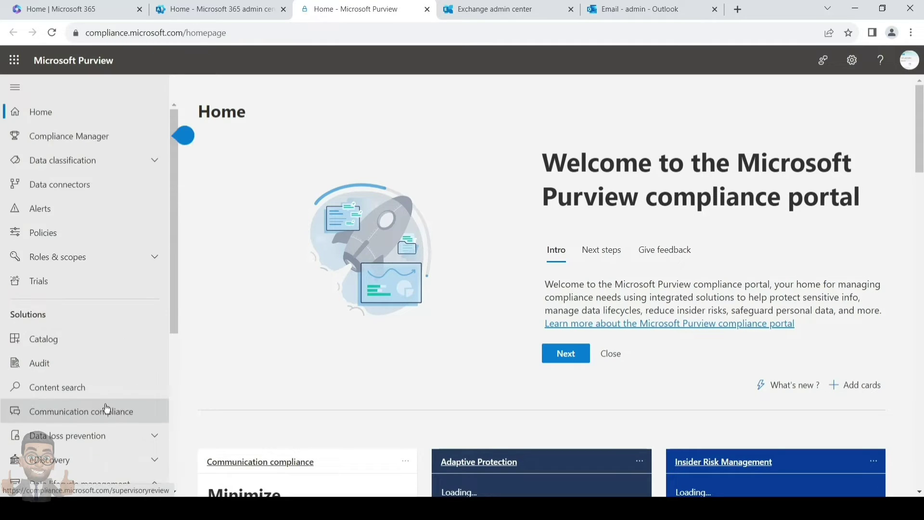
scroll(110, 403, "down", 2)
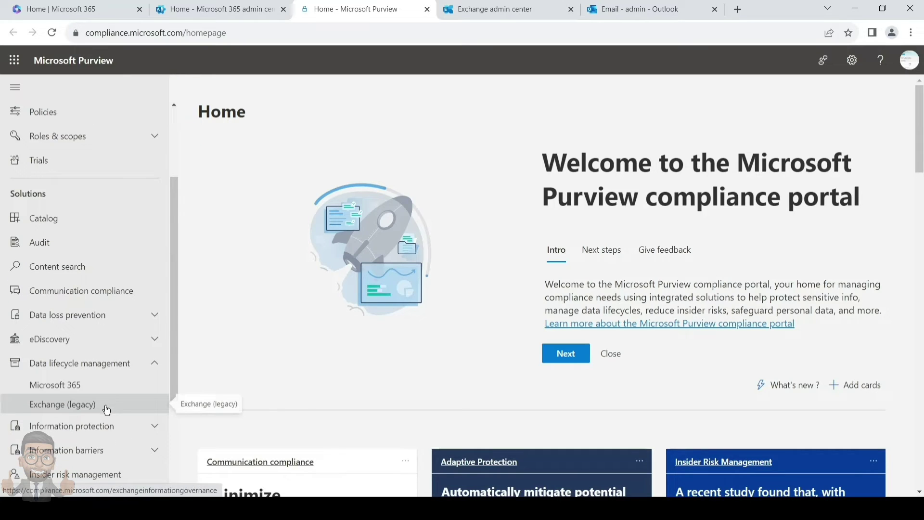
left_click(107, 409)
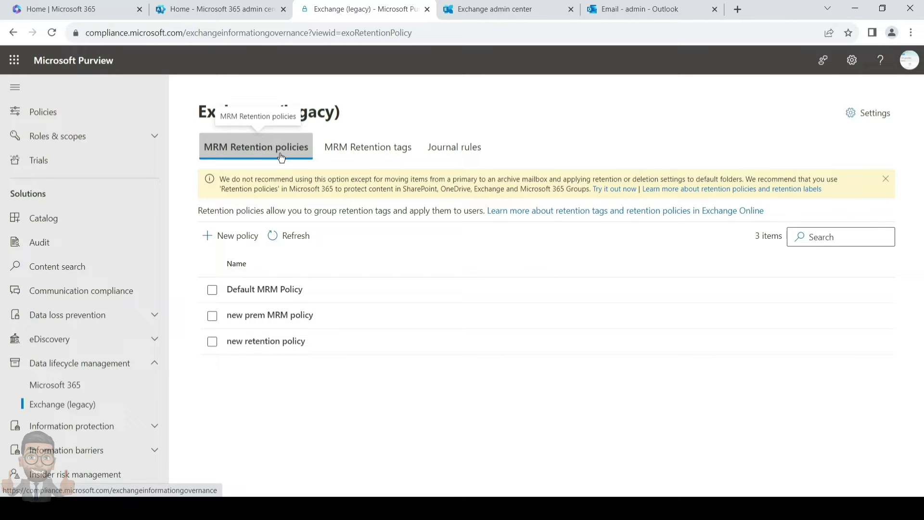
Open Default MRM Policy's details to see its retention tags, such as 1 Month Delete.
left_click(277, 296)
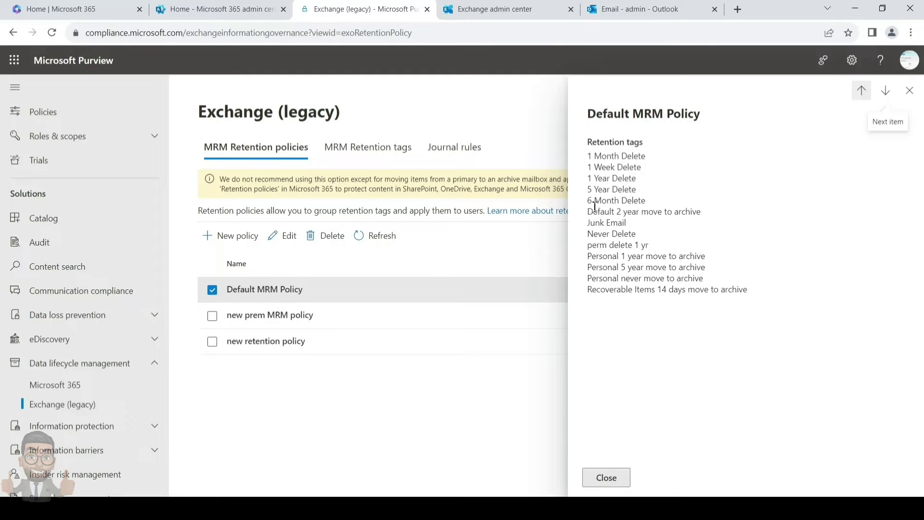
Highlight the Default 2 year and three Personal move-to-archive tags, then go back to Outlook.
left_click_drag(587, 211, 698, 211)
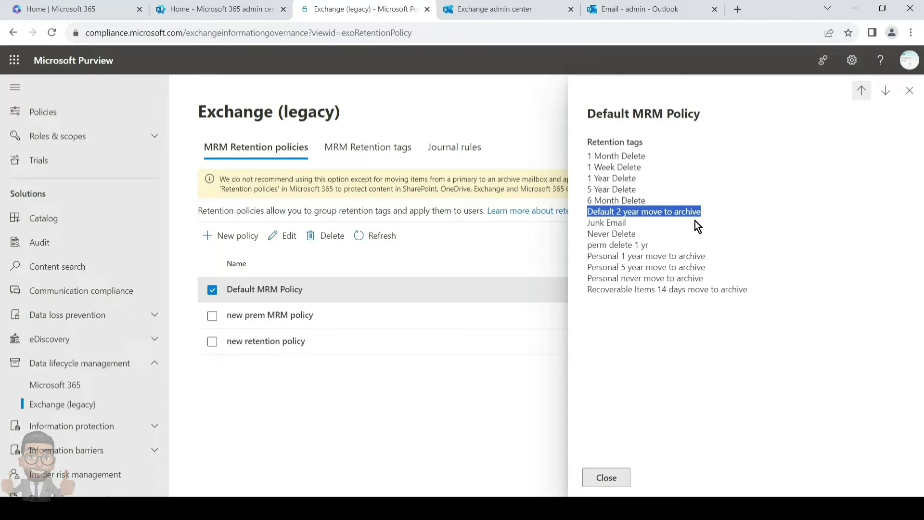
left_click_drag(587, 256, 696, 276)
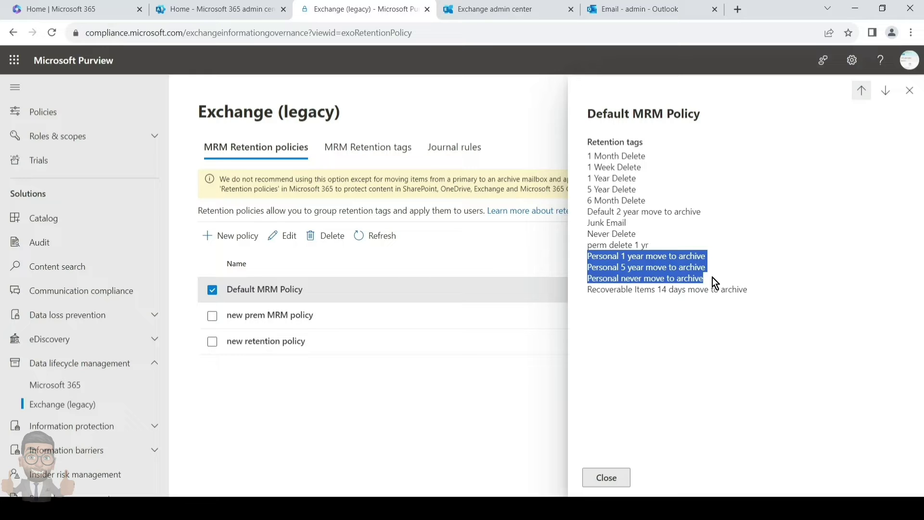
left_click(622, 14)
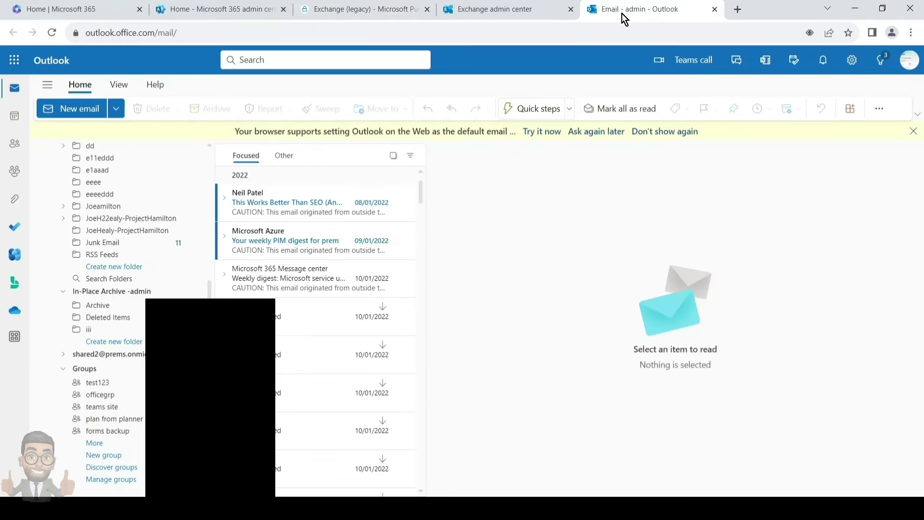
Show the Assign policy list of archive policies and retention labels for the Message center email.
left_click(277, 279)
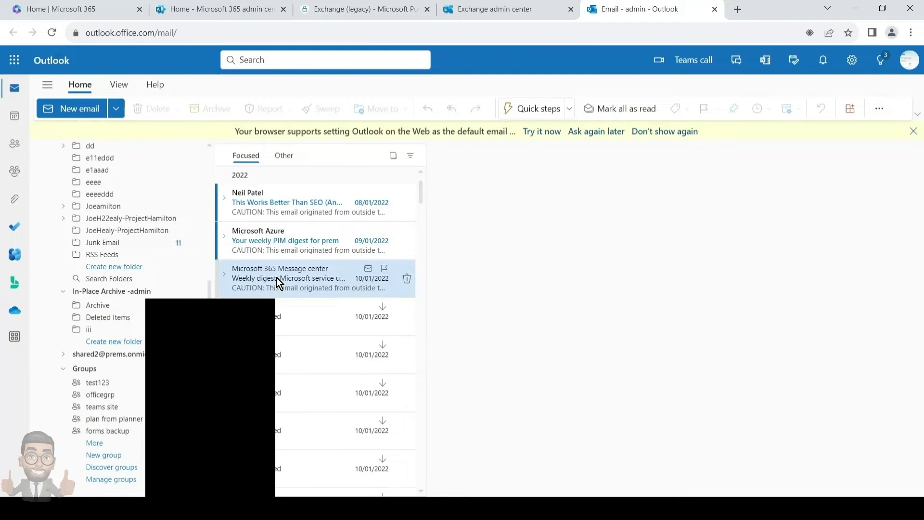
right_click(277, 279)
mouse_move(278, 280)
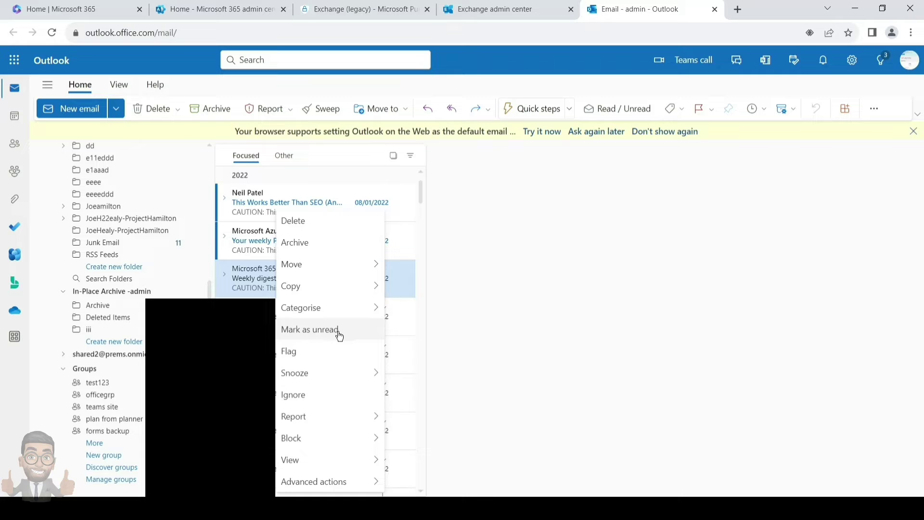
mouse_move(330, 483)
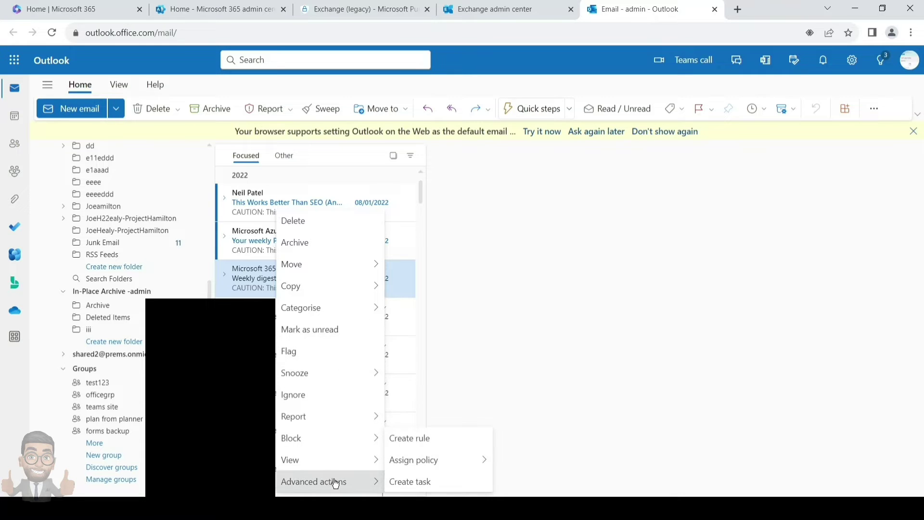
mouse_move(420, 463)
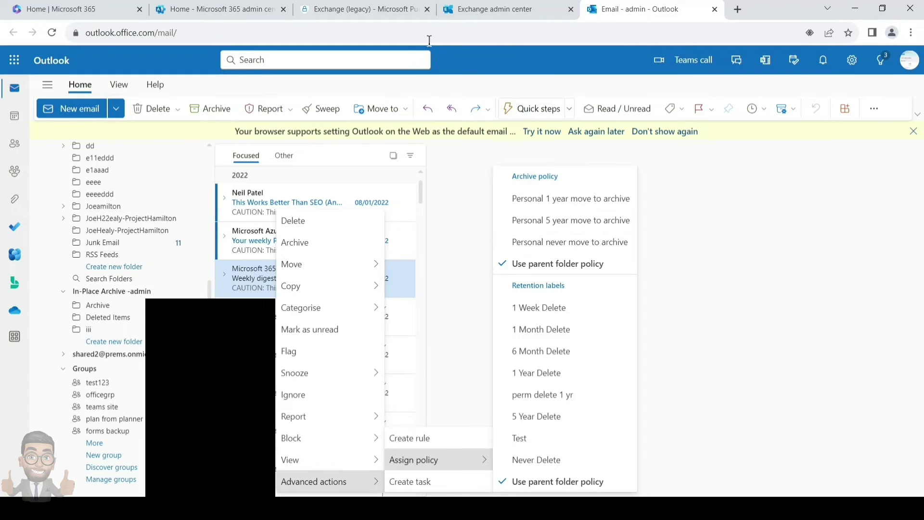
Close the Default MRM Policy details in Purview and list the 15 MRM retention tags.
left_click(369, 17)
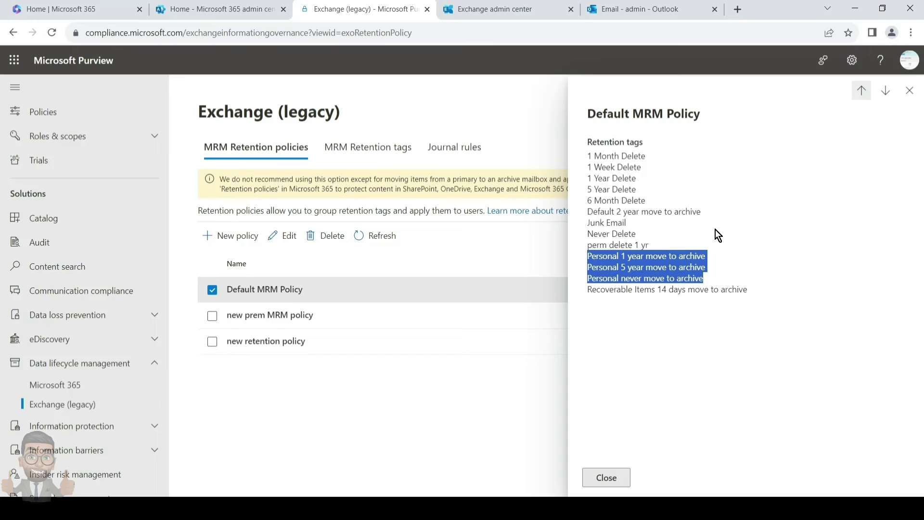
left_click(677, 329)
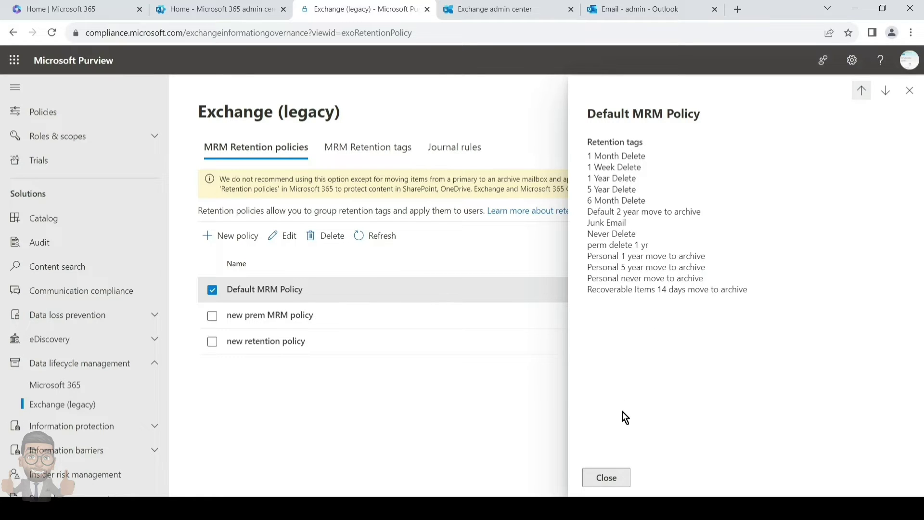
left_click(608, 477)
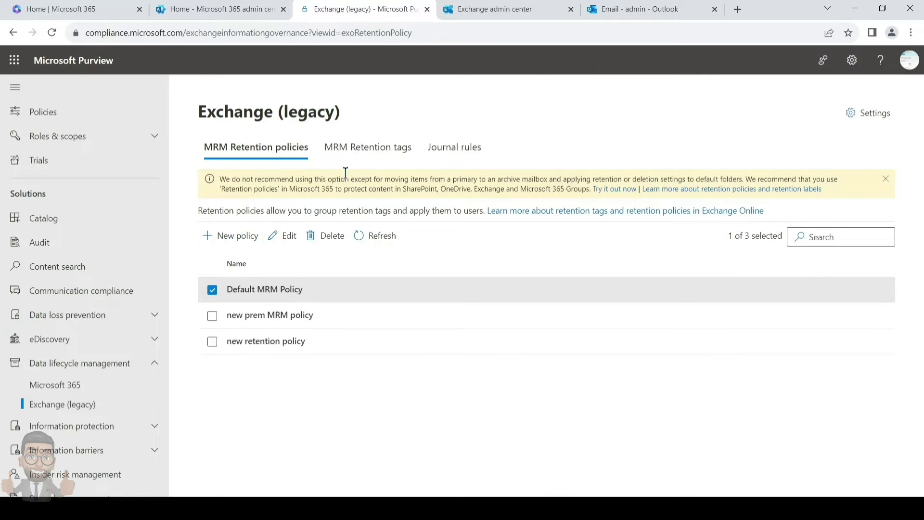
left_click(375, 149)
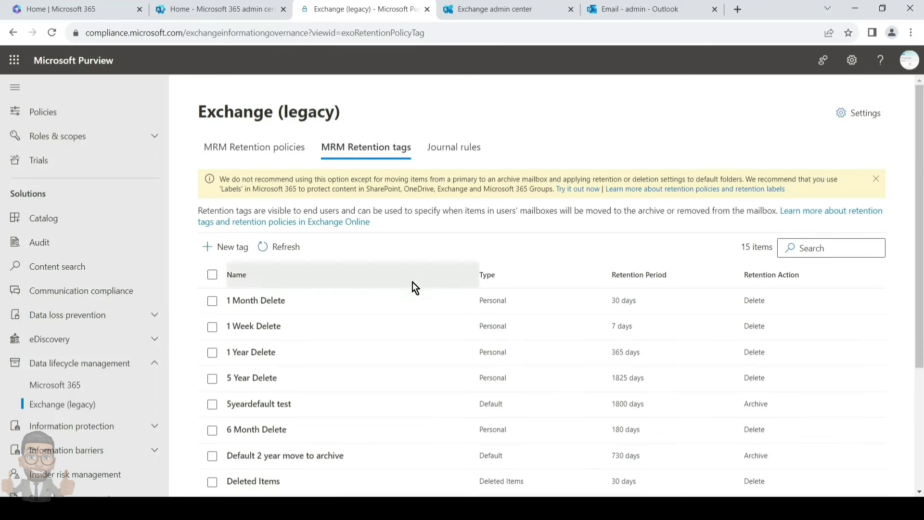
scroll(536, 303, "down", 1)
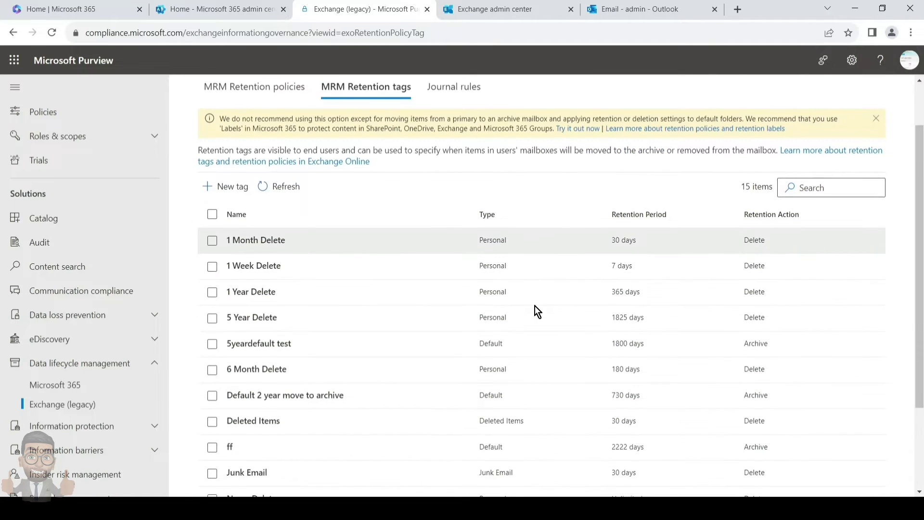
scroll(537, 310, "down", 2)
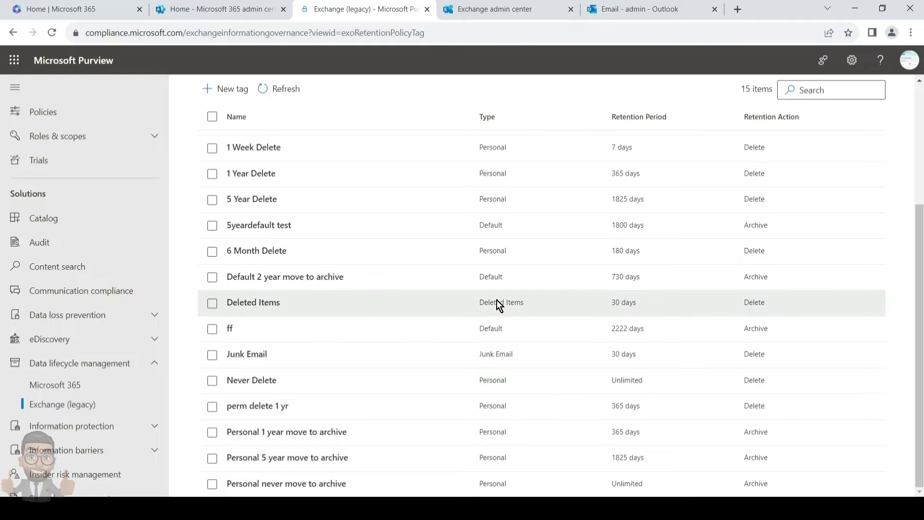
scroll(487, 287, "up", 3)
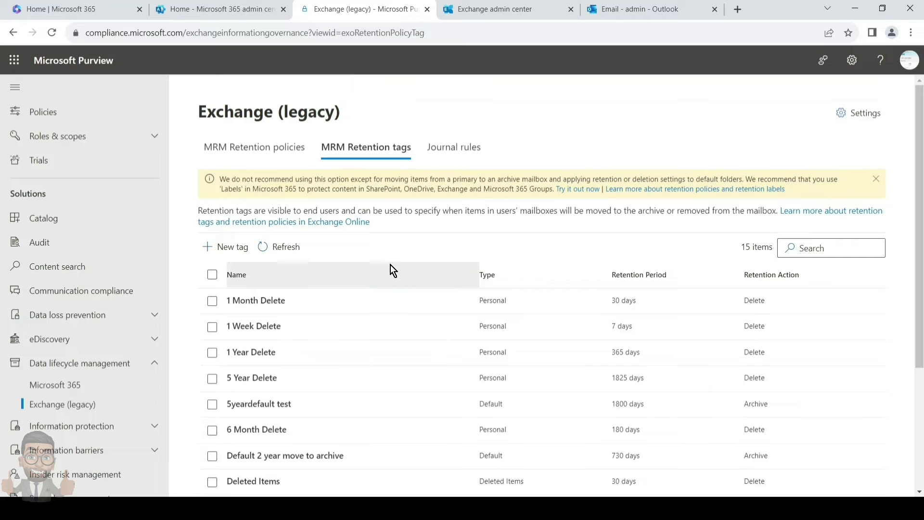
Name a new retention tag '1 year move to archive default', applied automatically to the entire mailbox.
left_click(230, 248)
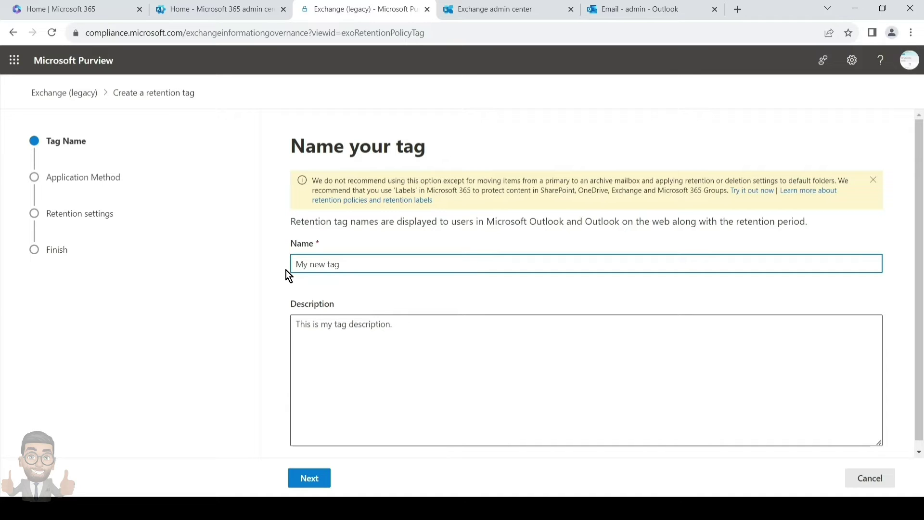
type("1 year mov")
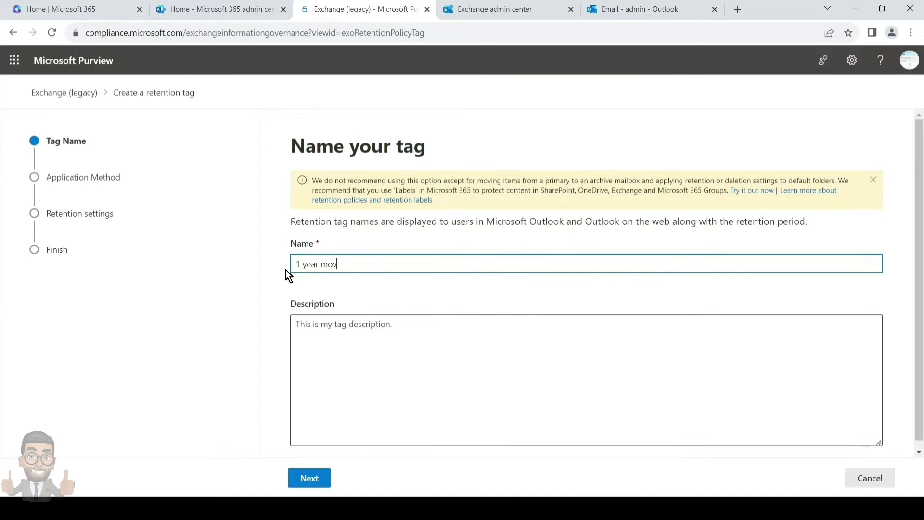
type("e to archive default")
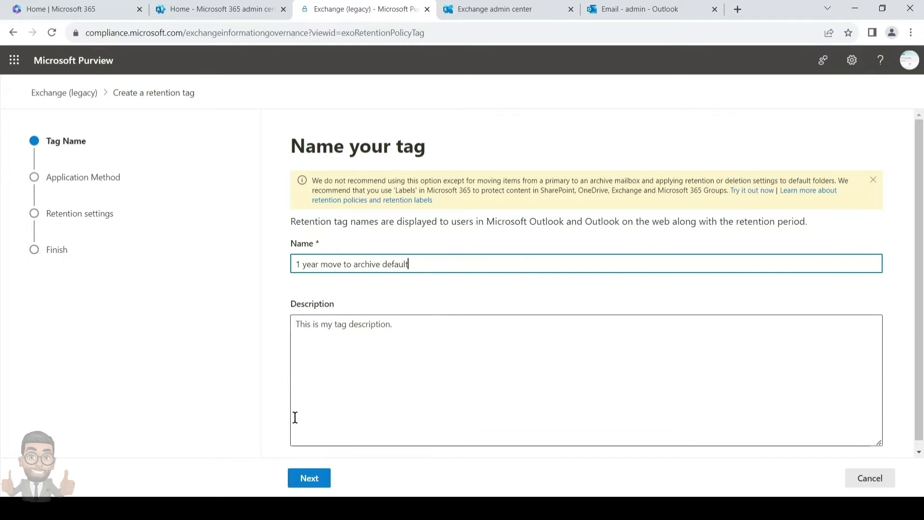
left_click(305, 476)
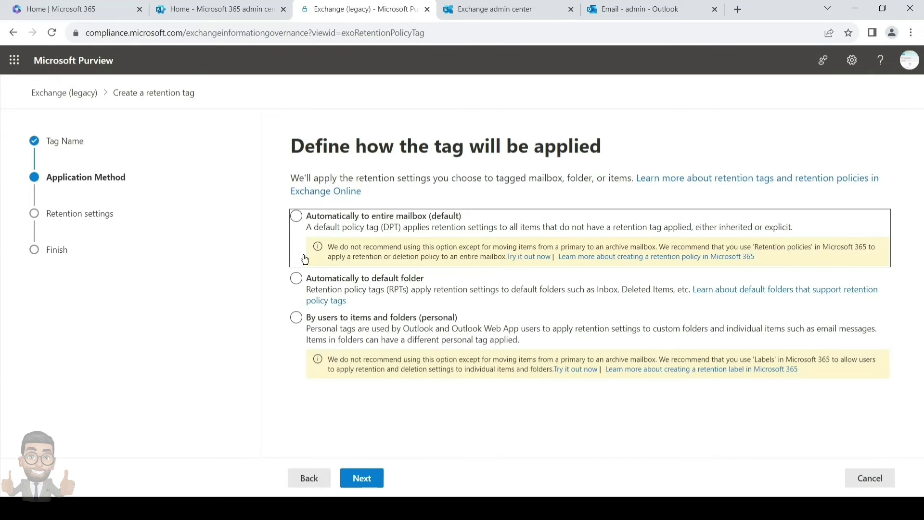
left_click(326, 230)
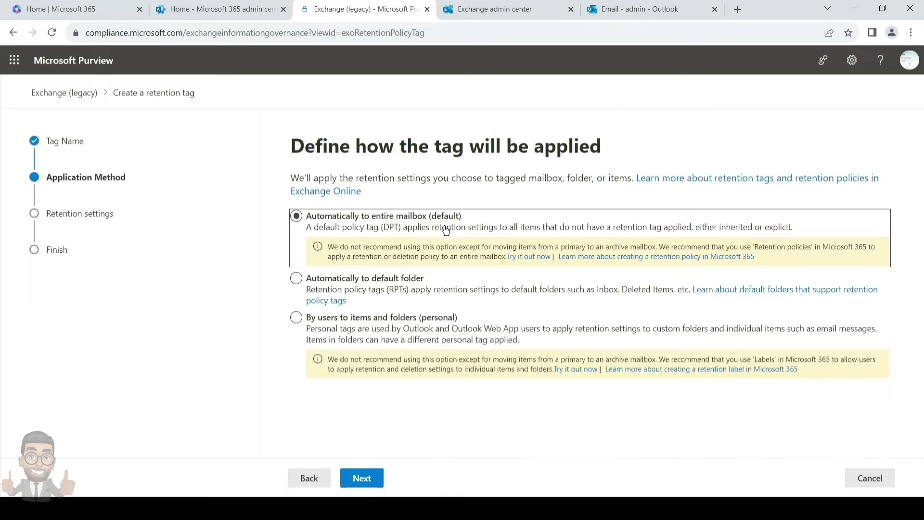
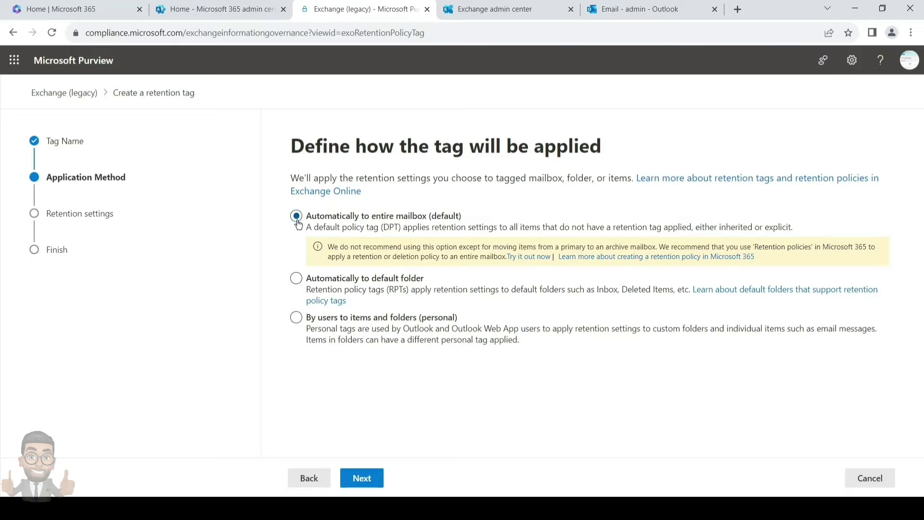
Compare the default-folder and personal-tag application options against the entire-mailbox option.
left_click(351, 291)
left_click(372, 331)
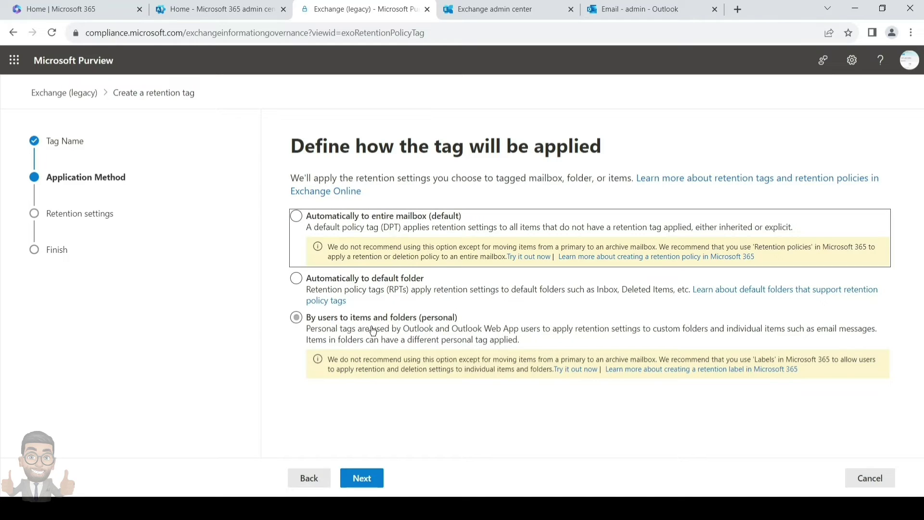
left_click(296, 218)
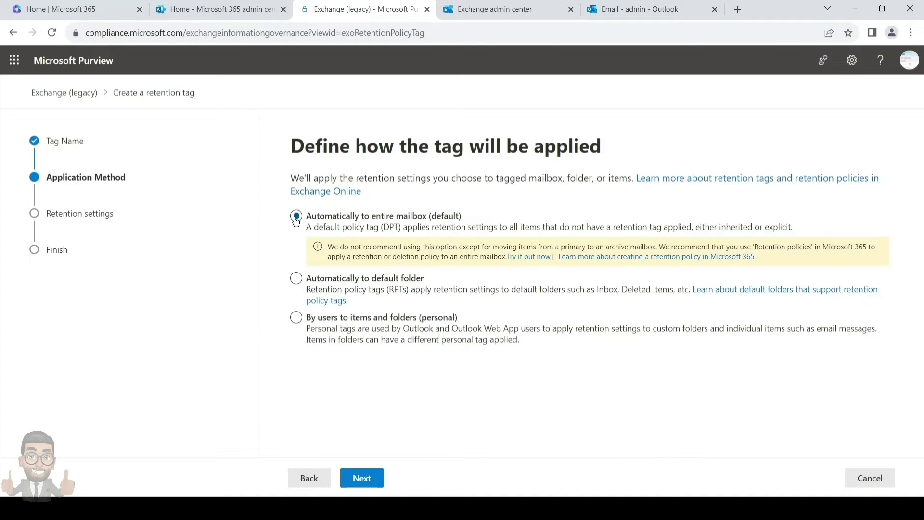
left_click(424, 274)
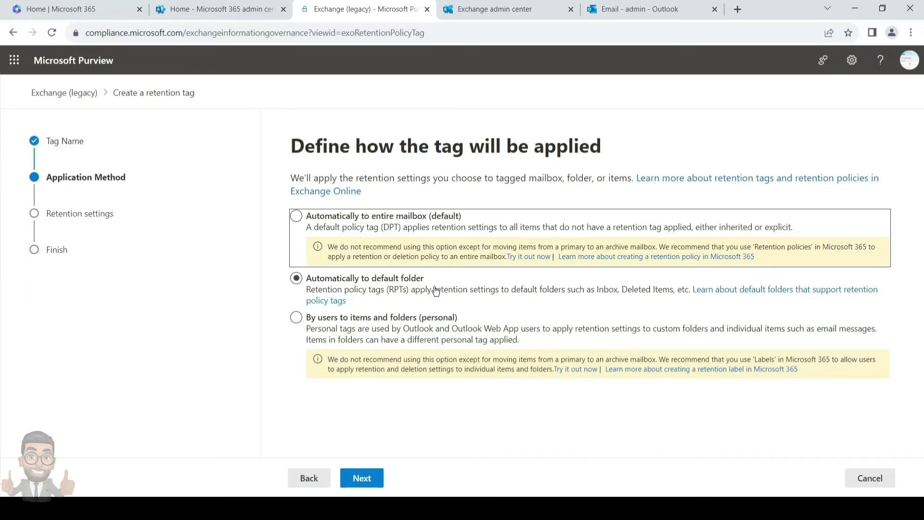
left_click(370, 332)
left_click(348, 243)
left_click(296, 218)
left_click(423, 280)
left_click(374, 328)
left_click(334, 237)
left_click(296, 219)
left_click(309, 248)
left_click(403, 292)
Settle on applying the tag automatically to the entire mailbox (default).
left_click(368, 332)
left_click(370, 256)
left_click(370, 257)
left_click(396, 294)
left_click(373, 335)
left_click(312, 232)
left_click(358, 295)
left_click(376, 324)
left_click(340, 239)
left_click(412, 289)
left_click(372, 333)
left_click(410, 291)
left_click(296, 219)
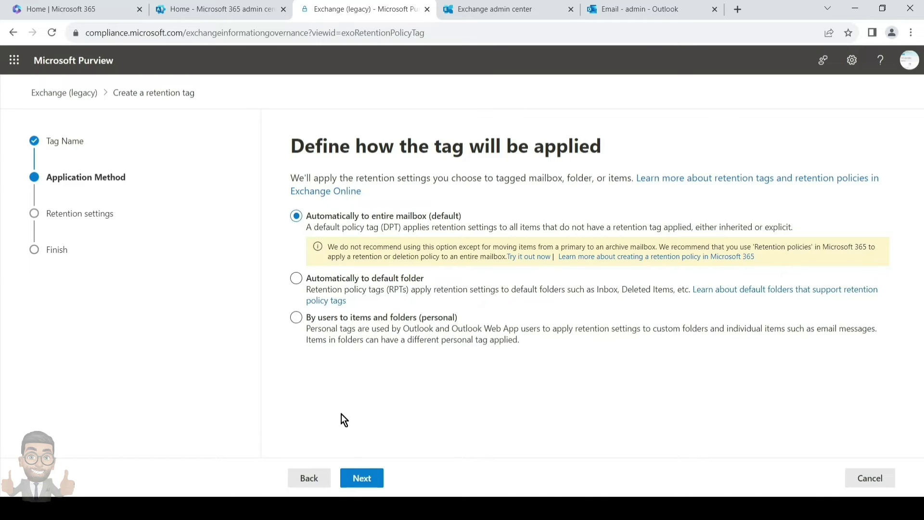
Set Move item to archive, review the default-folder targets, and keep entire mailbox.
left_click(357, 479)
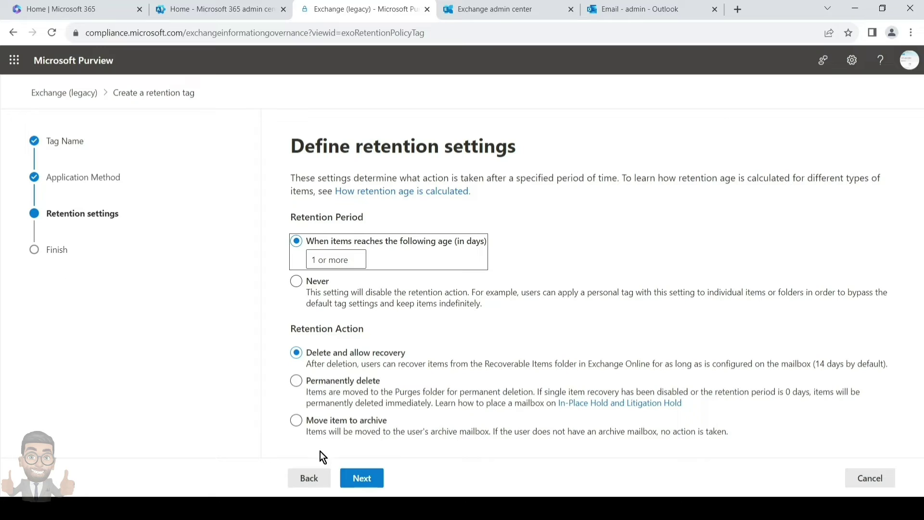
left_click(297, 421)
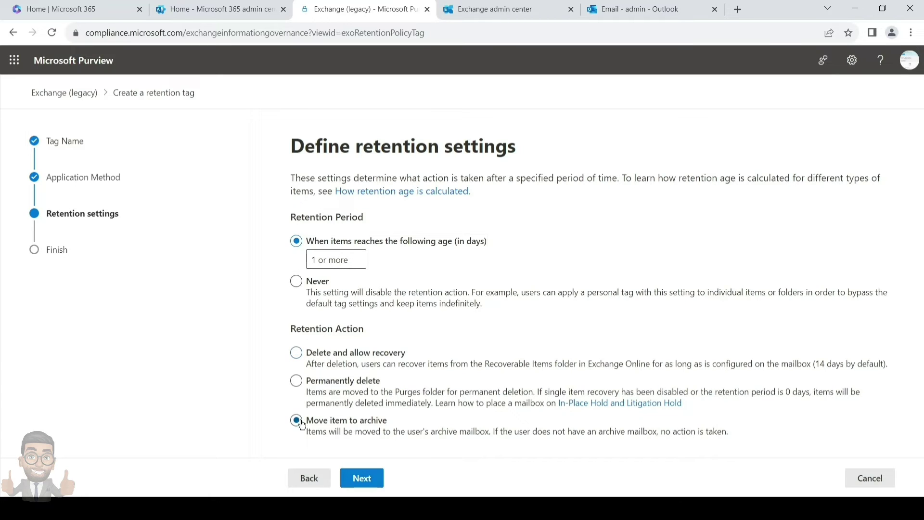
left_click(307, 478)
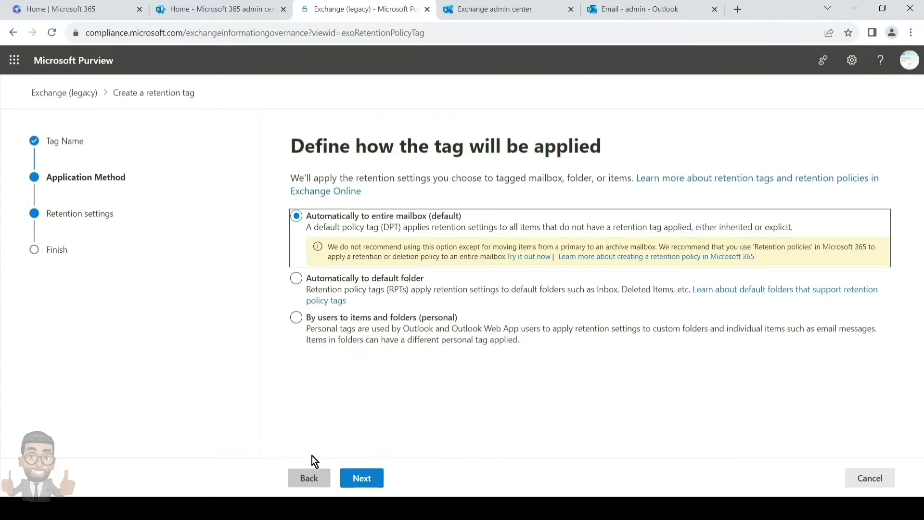
left_click(297, 279)
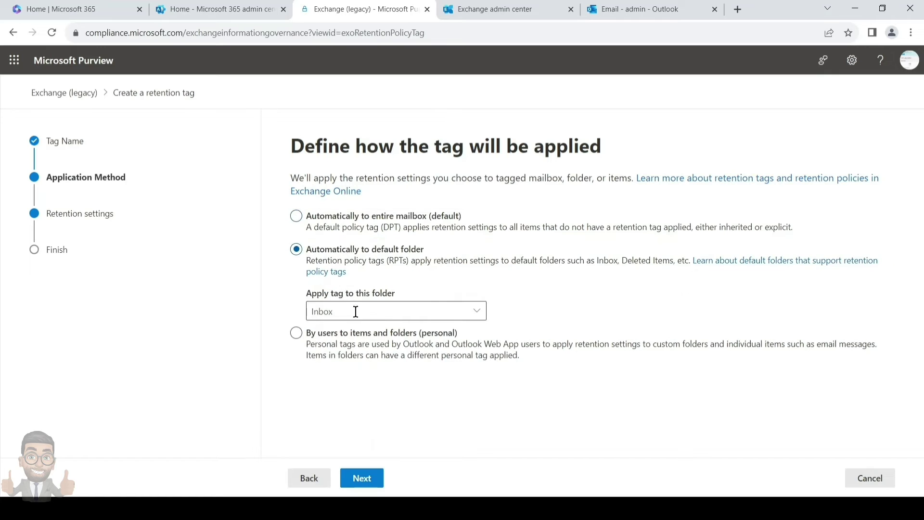
left_click(483, 314)
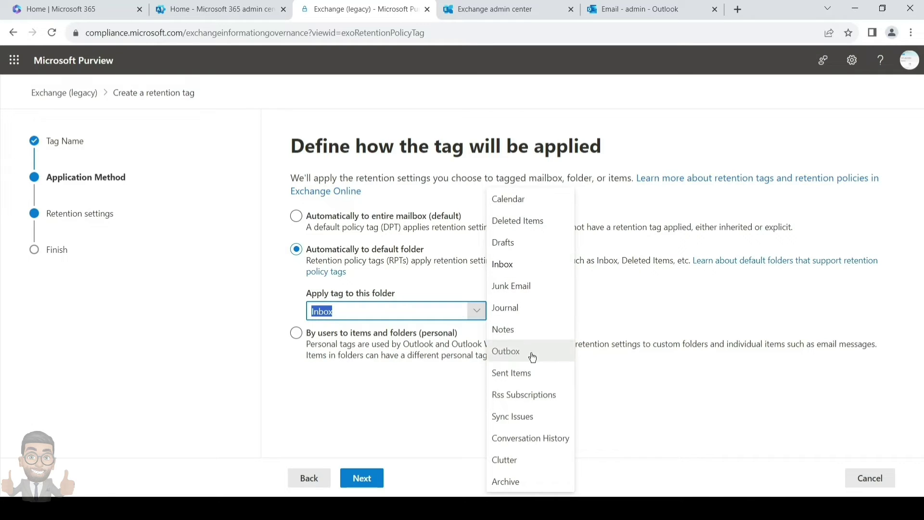
left_click(415, 397)
left_click(298, 224)
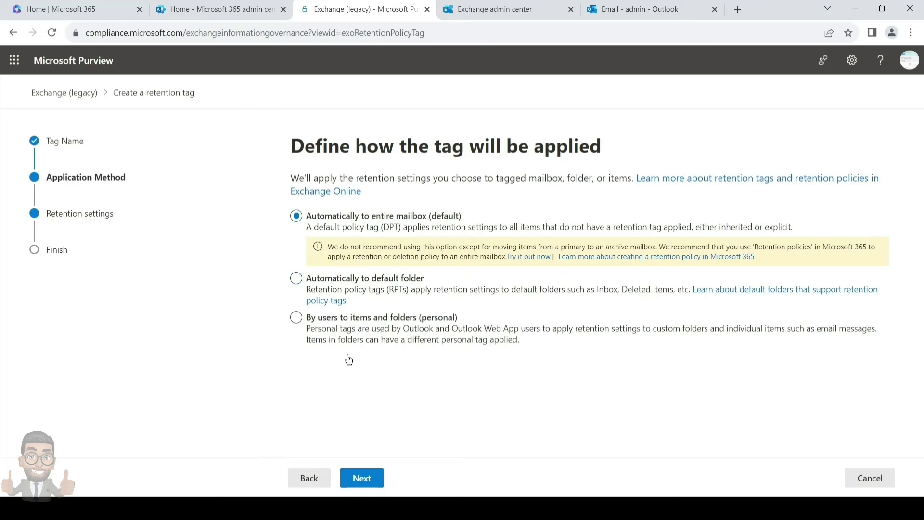
left_click(370, 484)
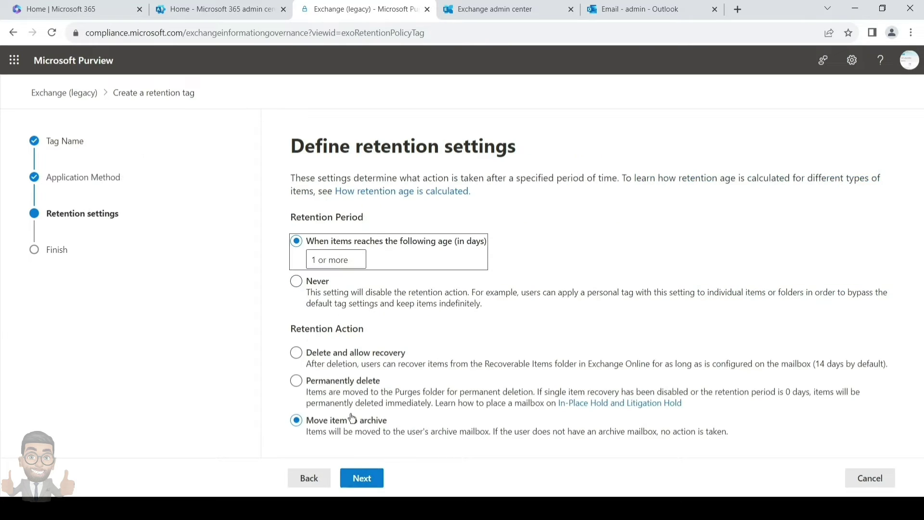
Enter 365 days as the retention age, keeping Move item to archive.
left_click(348, 261)
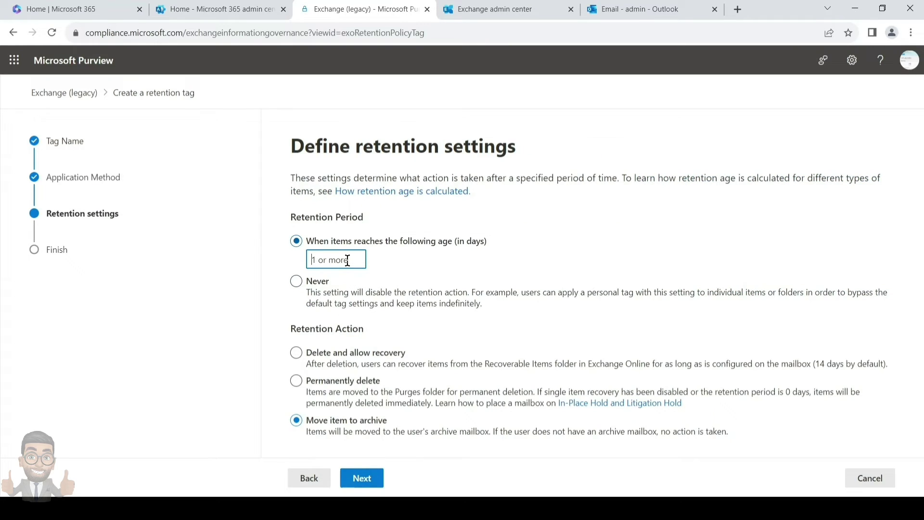
type("365")
left_click(382, 282)
left_click(327, 383)
Submit the 1 year move to archive default tag and return to the tags list.
left_click(373, 475)
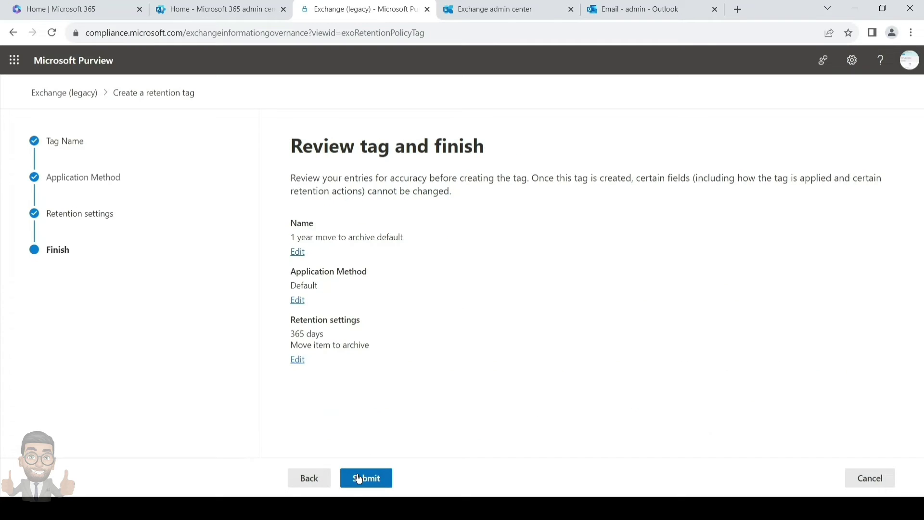
left_click(358, 479)
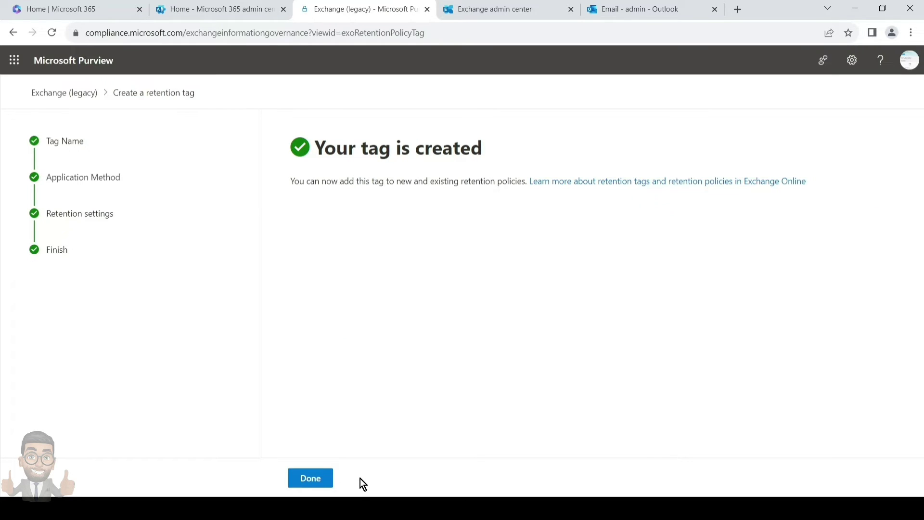
left_click(318, 479)
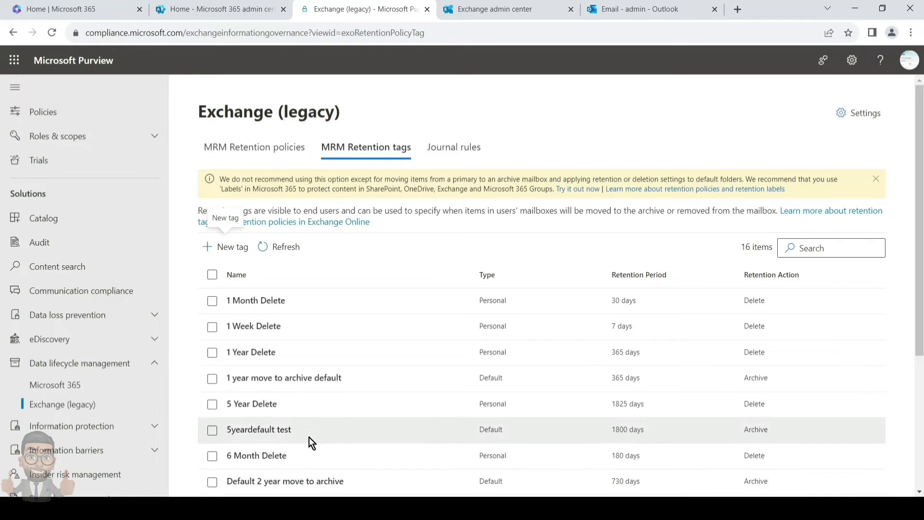
Start a new retention policy named '1 year move to archive default policy'.
left_click(265, 162)
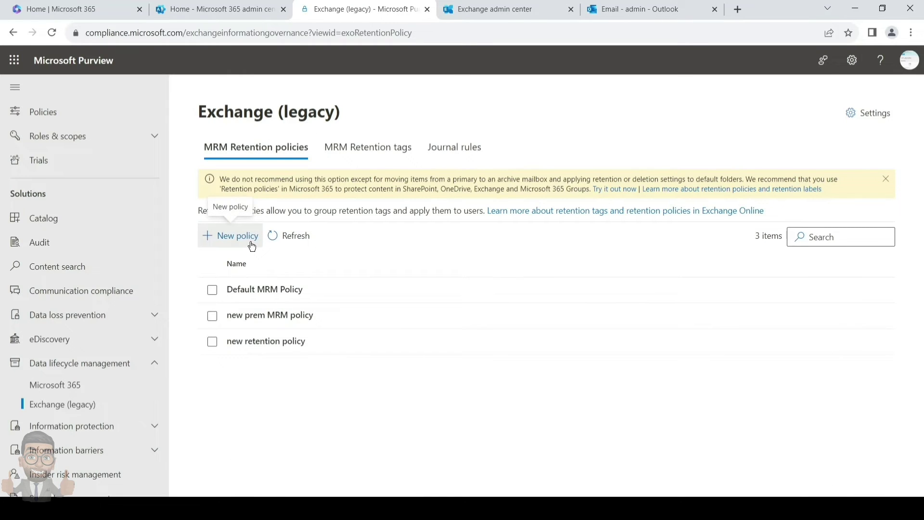
left_click(252, 245)
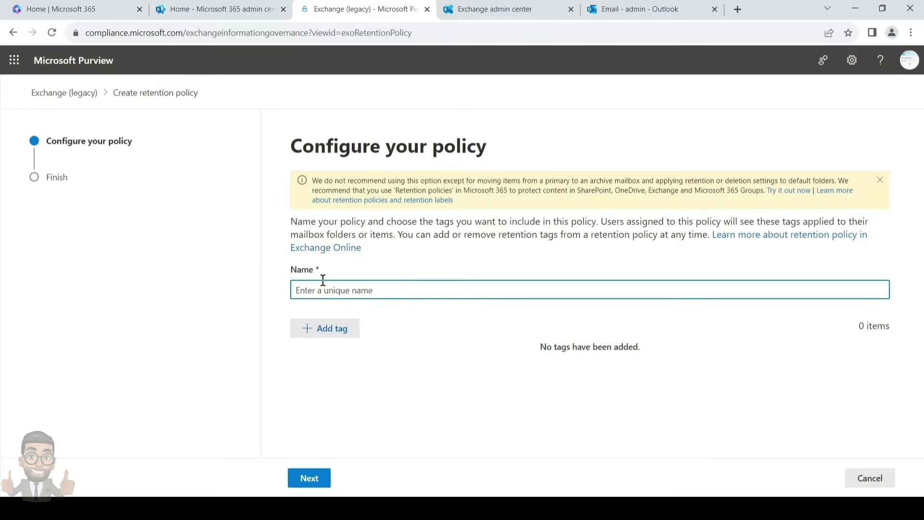
type("1 year move to archive default policy")
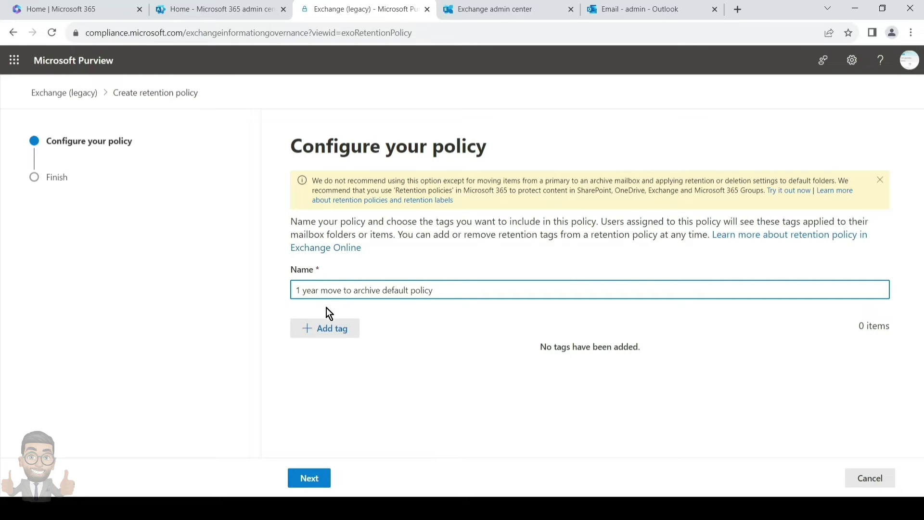
Add the 1 year move to archive default tag and create the policy.
left_click(329, 329)
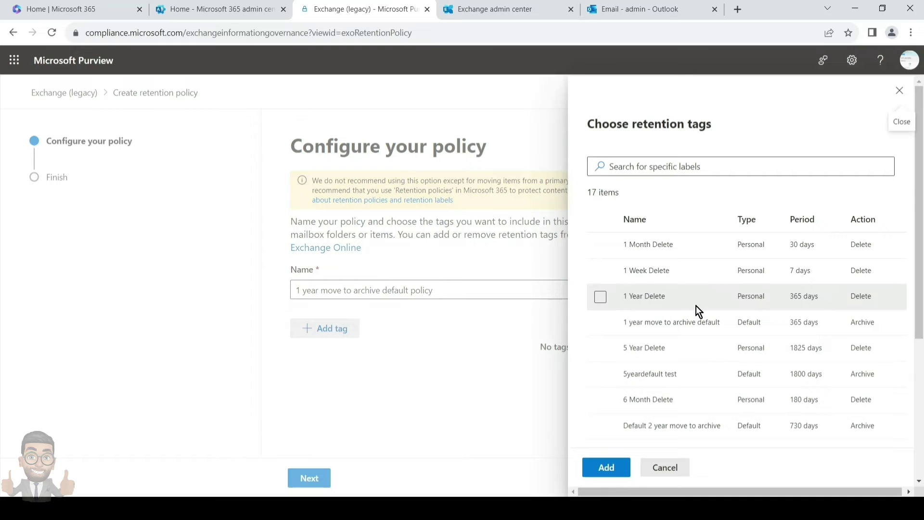
left_click(699, 319)
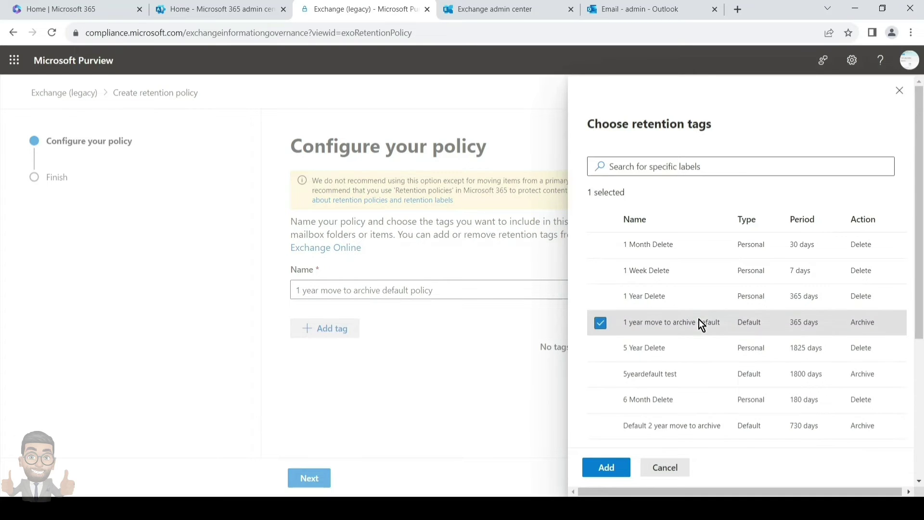
left_click(607, 470)
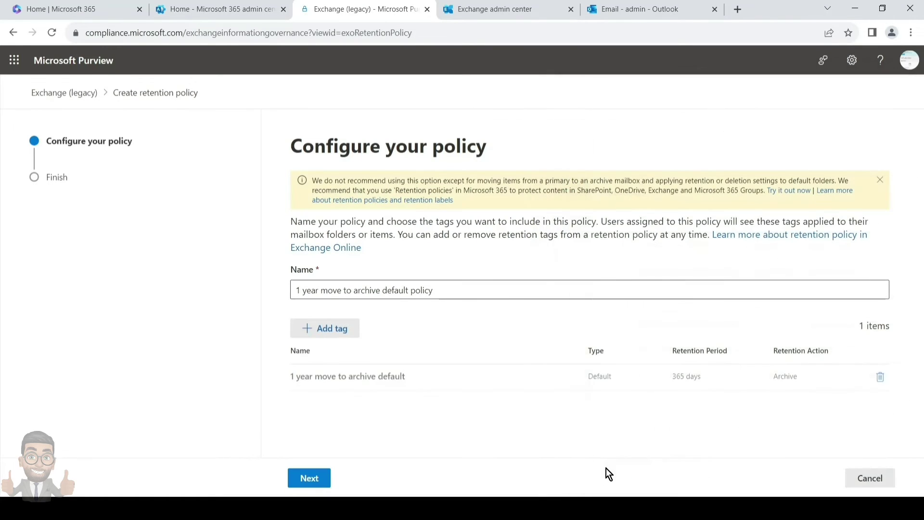
left_click(321, 479)
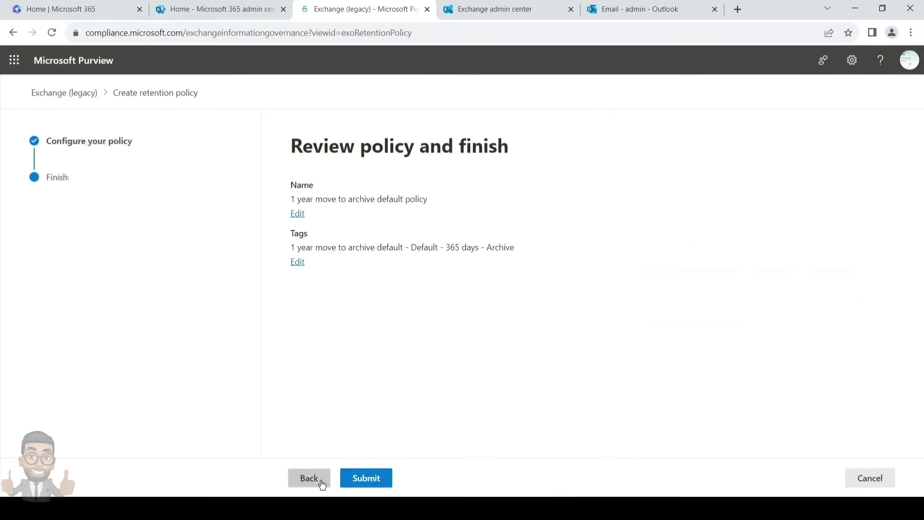
left_click(370, 479)
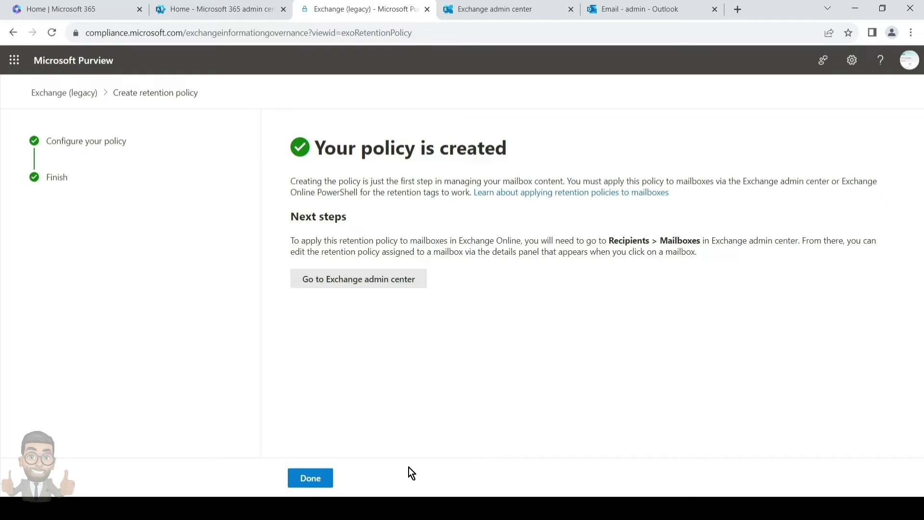
left_click(320, 479)
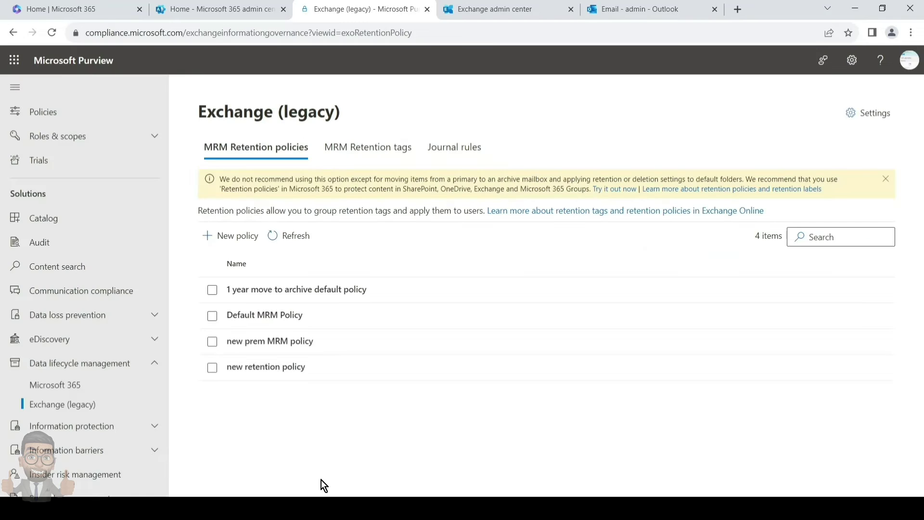
Check the policy details list the tag, then return to the Exchange mailbox list.
left_click(320, 295)
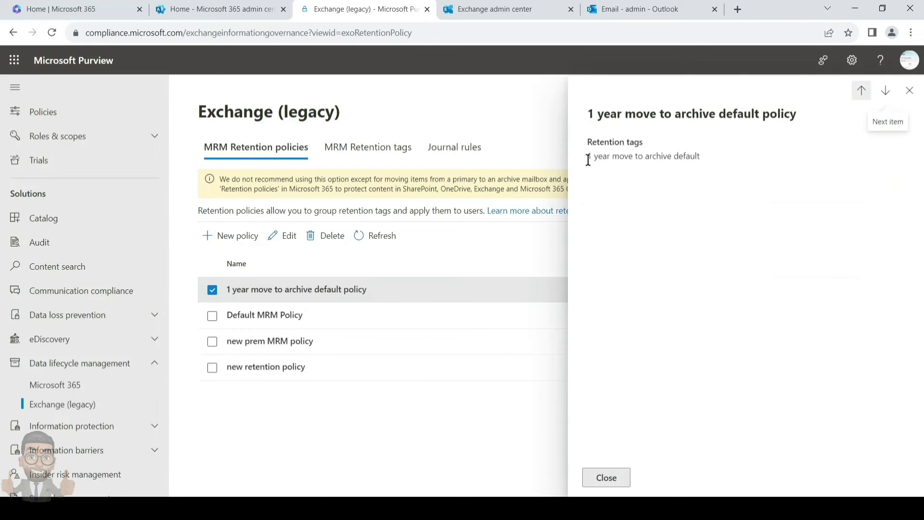
left_click_drag(587, 159, 709, 173)
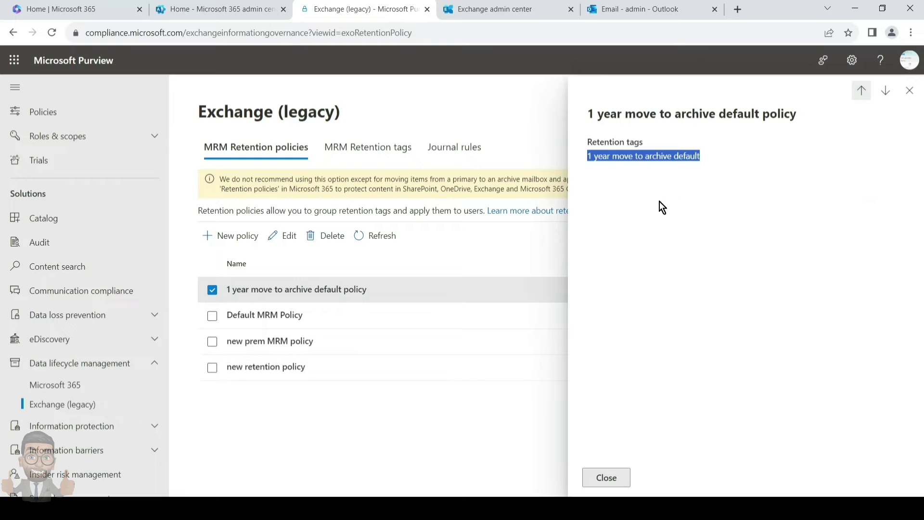
left_click(509, 12)
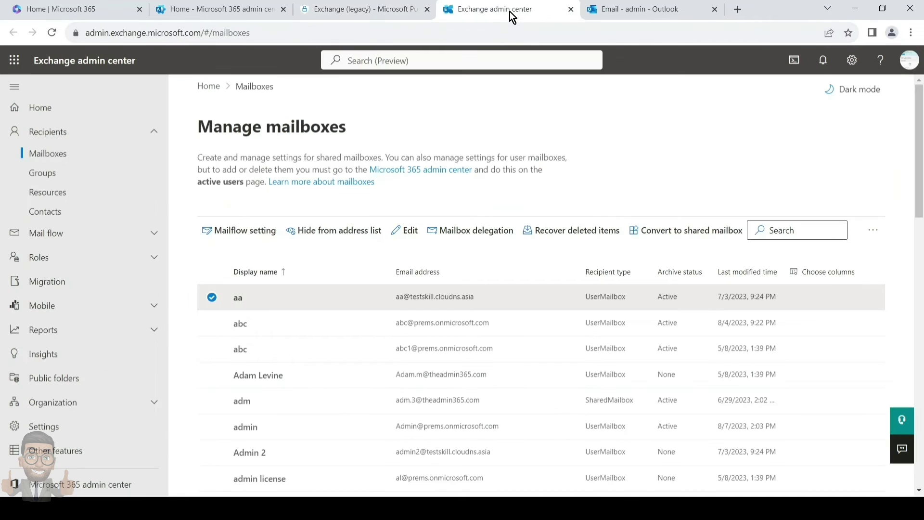
left_click(634, 12)
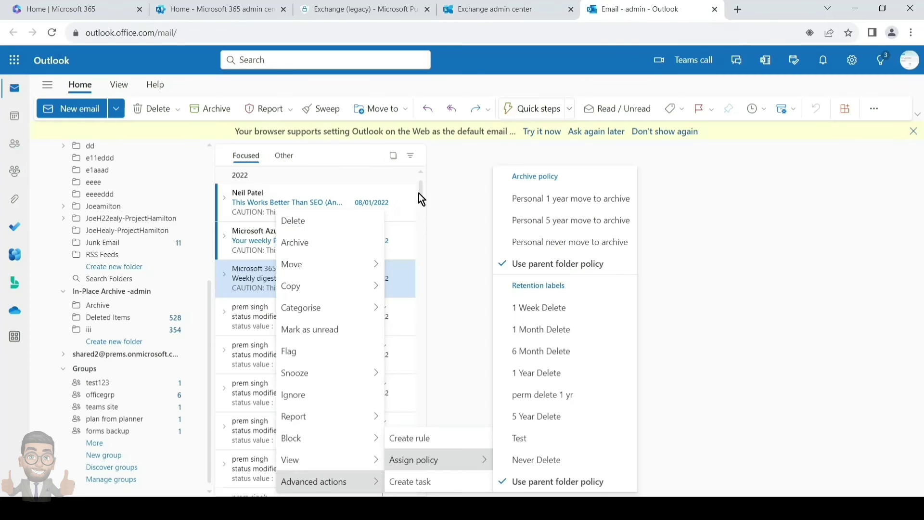
left_click(486, 10)
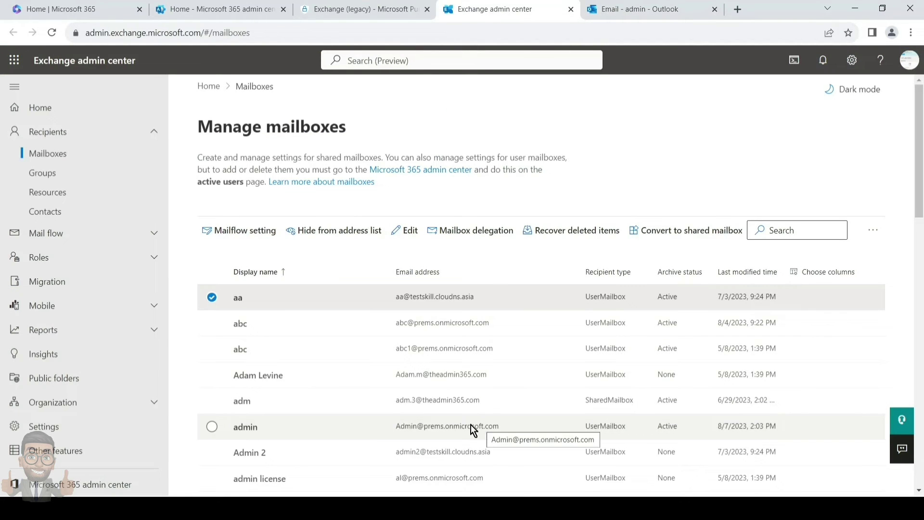
Assign '1 year move to archive default policy' as the admin mailbox's retention policy and save.
left_click(254, 427)
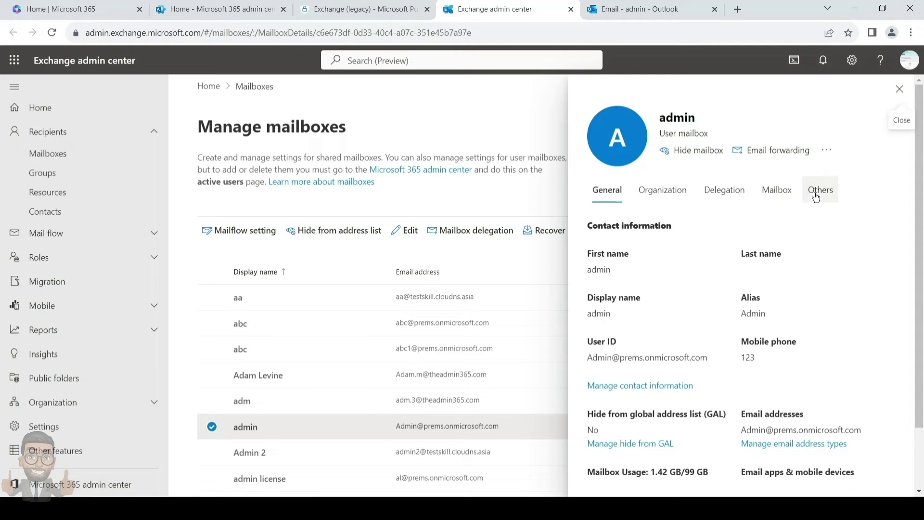
left_click(777, 193)
scroll(624, 473, "down", 2)
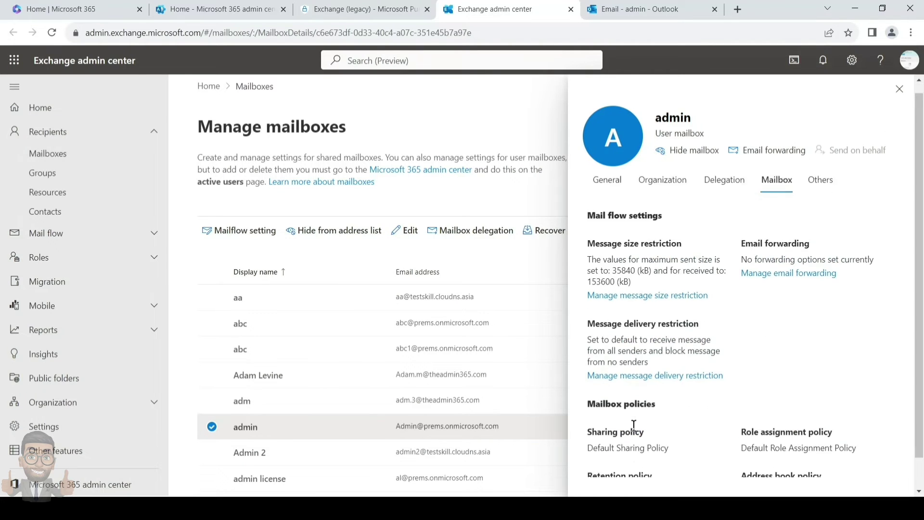
left_click(608, 473)
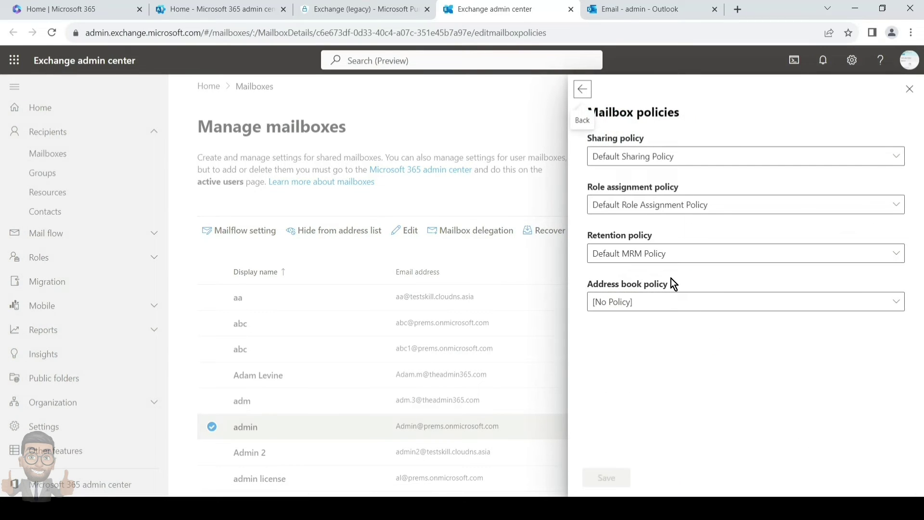
left_click(660, 255)
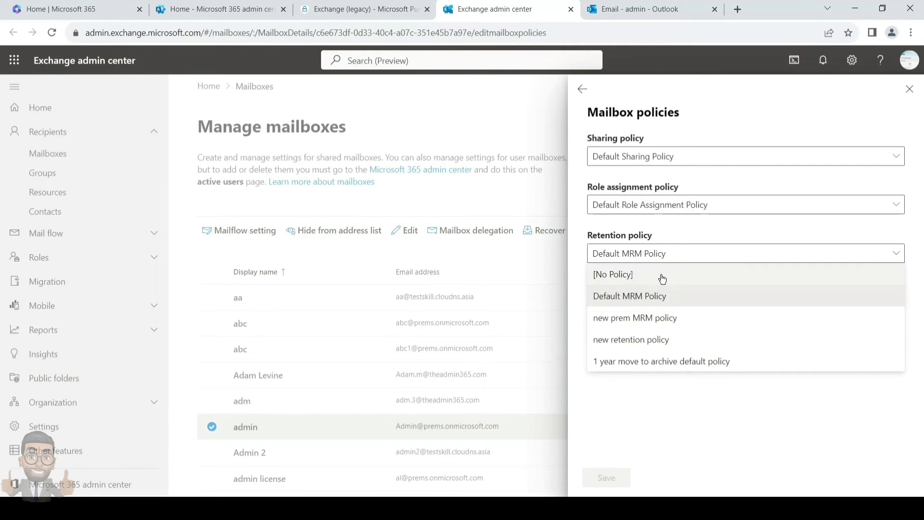
left_click(648, 362)
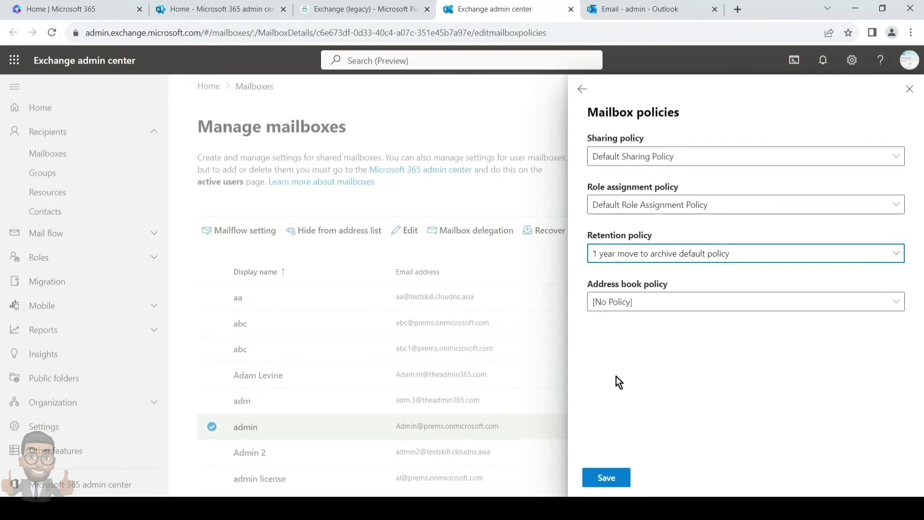
left_click(615, 478)
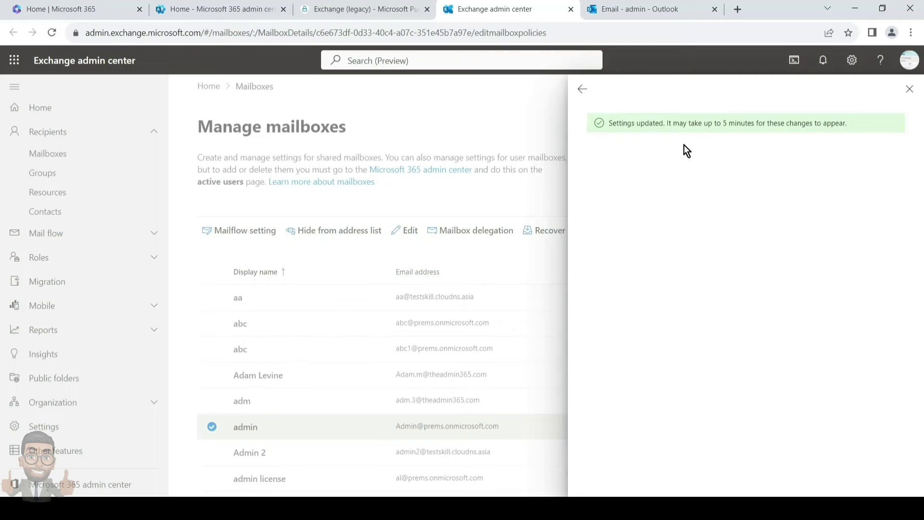
Recheck the admin mailbox's policy settings, then close its details.
left_click_drag(684, 127, 832, 120)
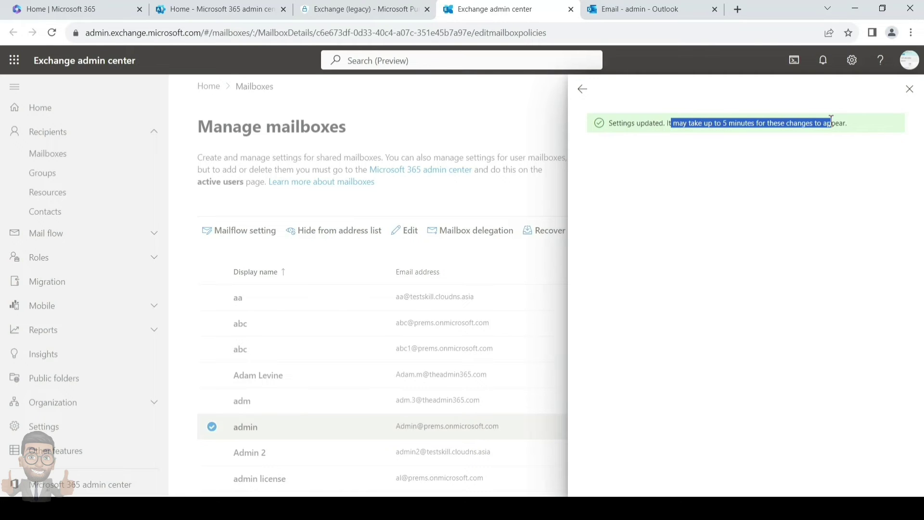
left_click(583, 88)
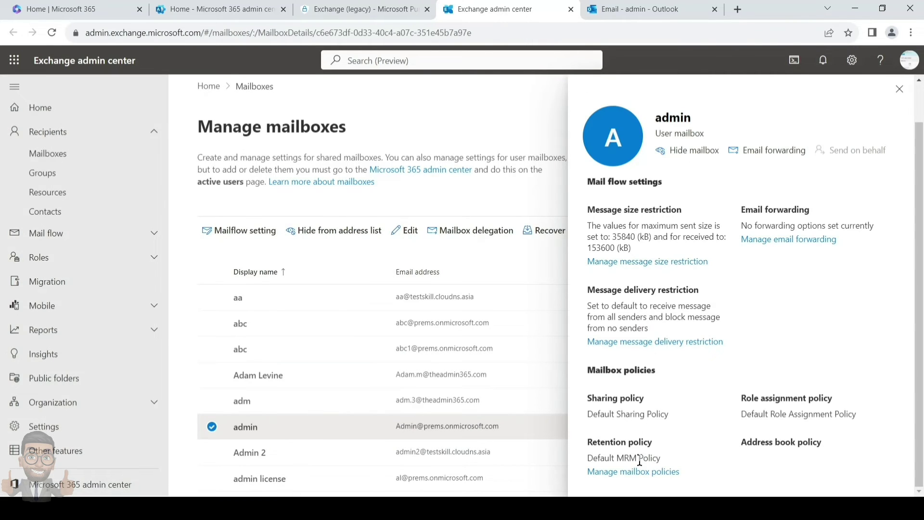
left_click(618, 473)
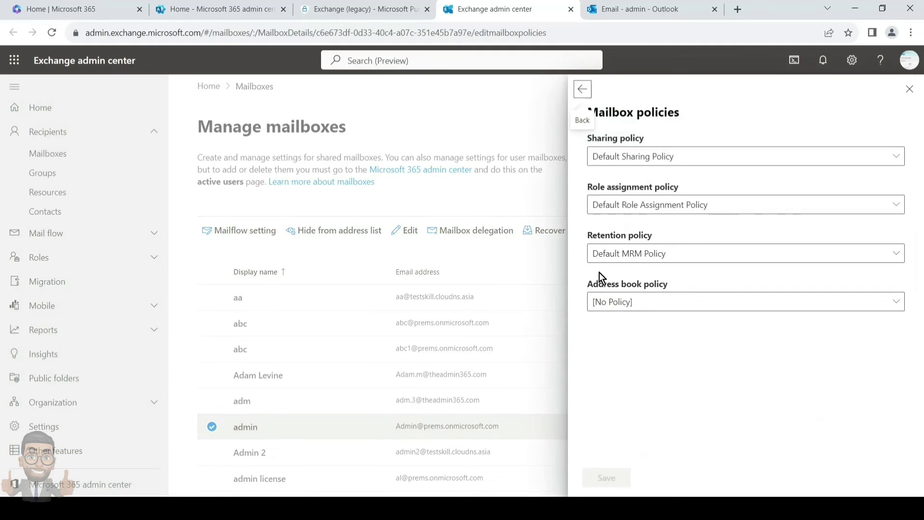
left_click(582, 88)
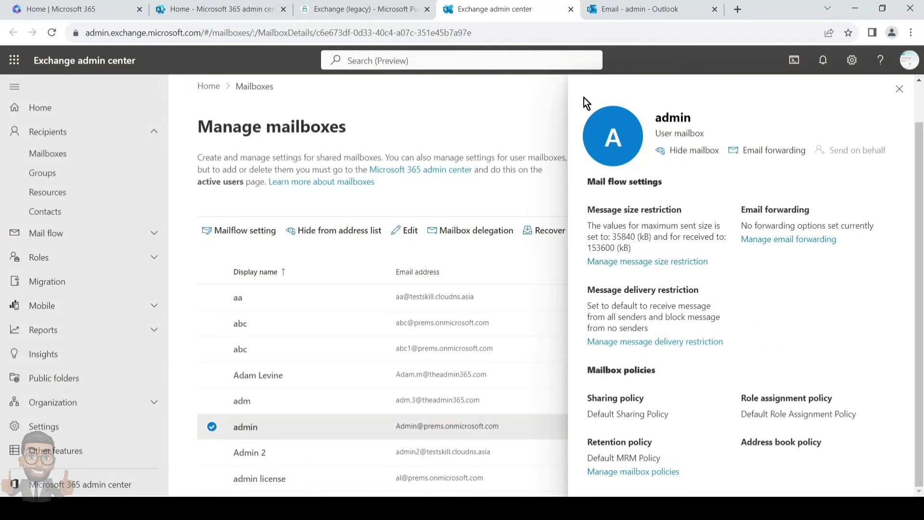
left_click(899, 88)
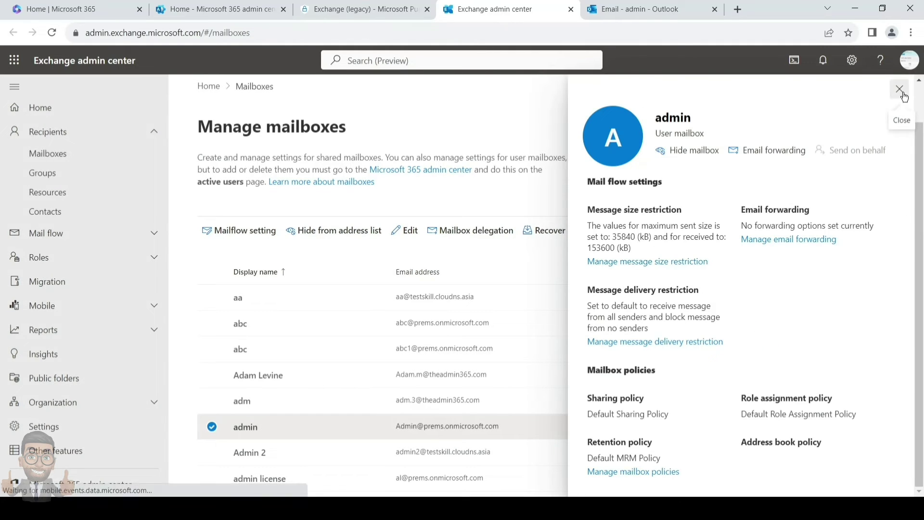
left_click(248, 430)
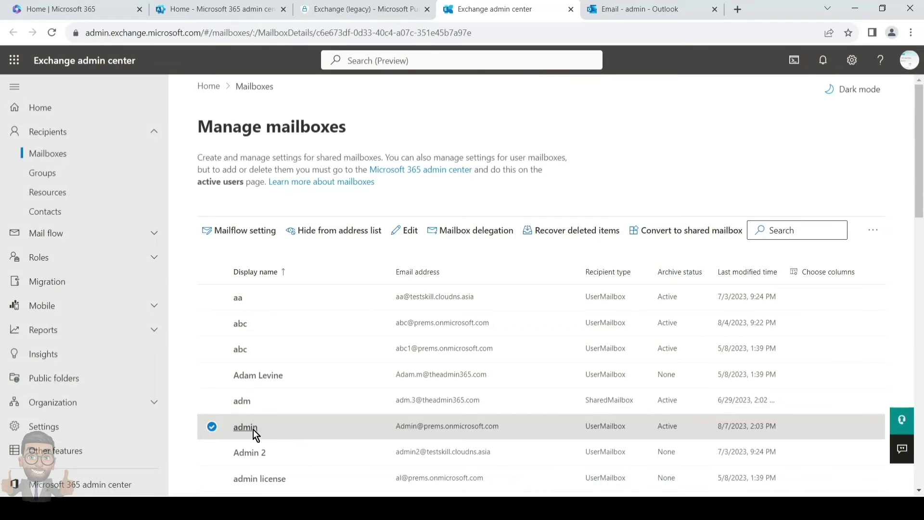
left_click(770, 192)
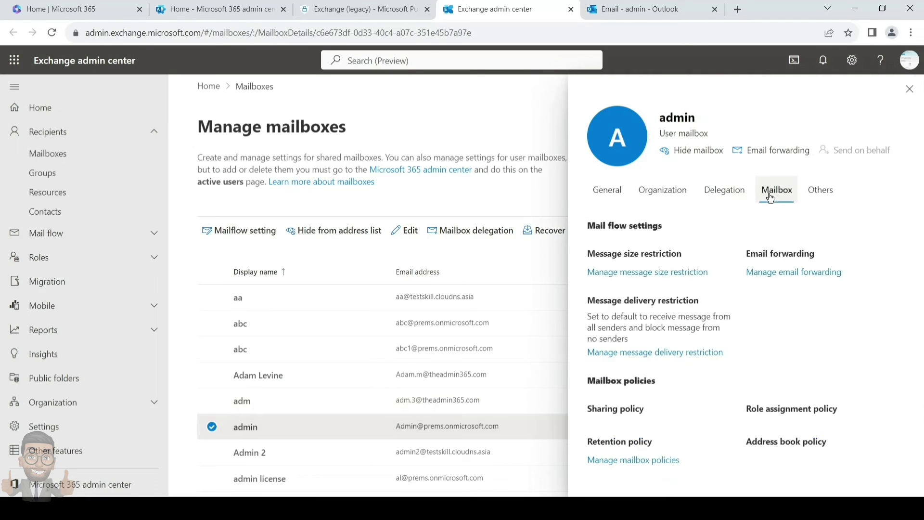
scroll(668, 399, "down", 1)
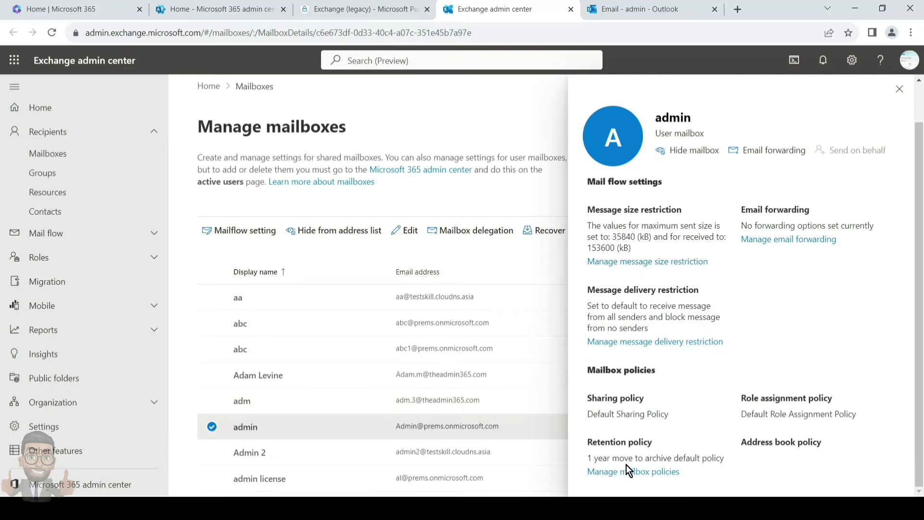
left_click(907, 91)
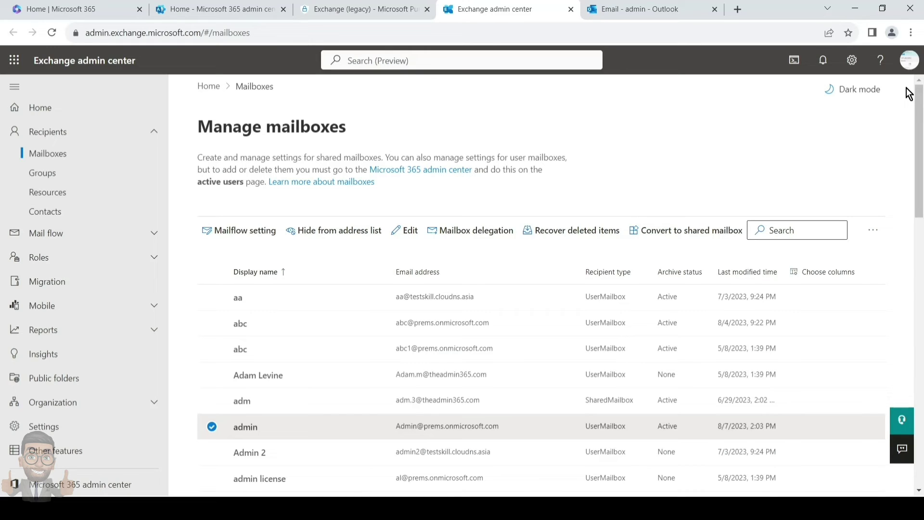
Launch Windows PowerShell as administrator from search and move its window to the centre.
left_click(246, 428)
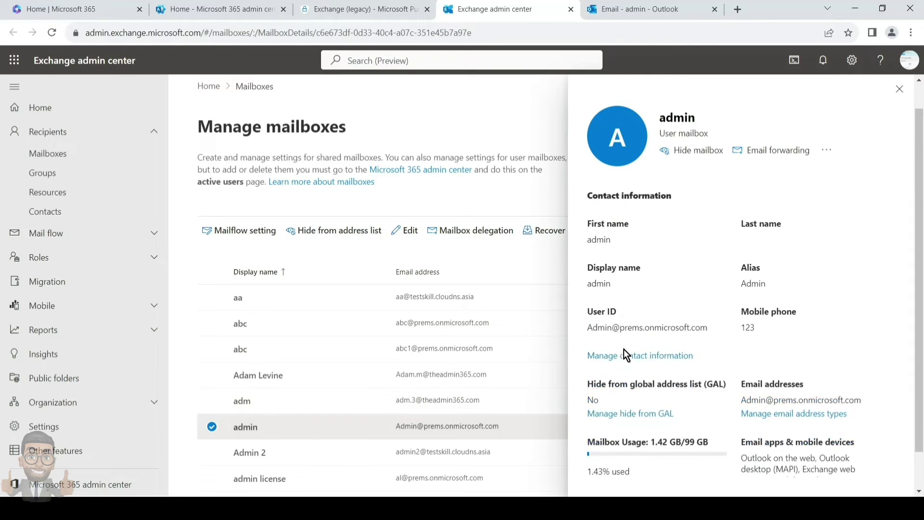
key("super+s")
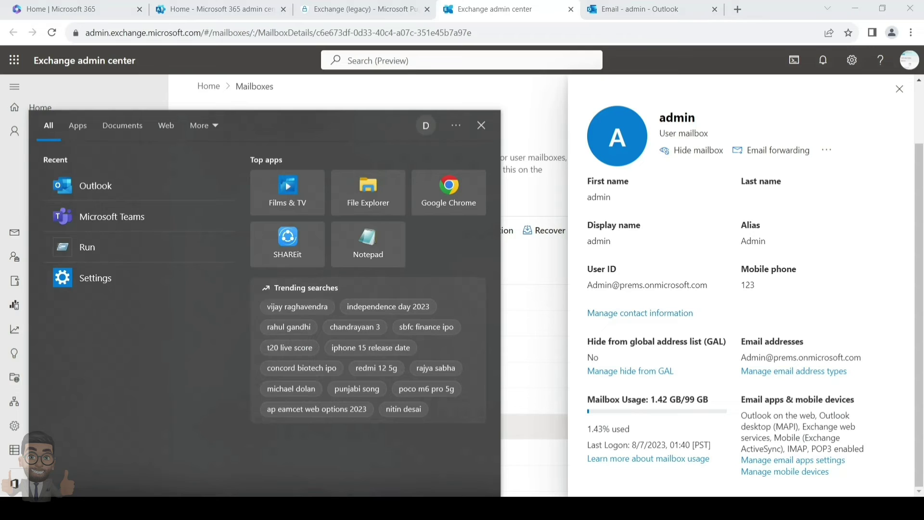
type("powe")
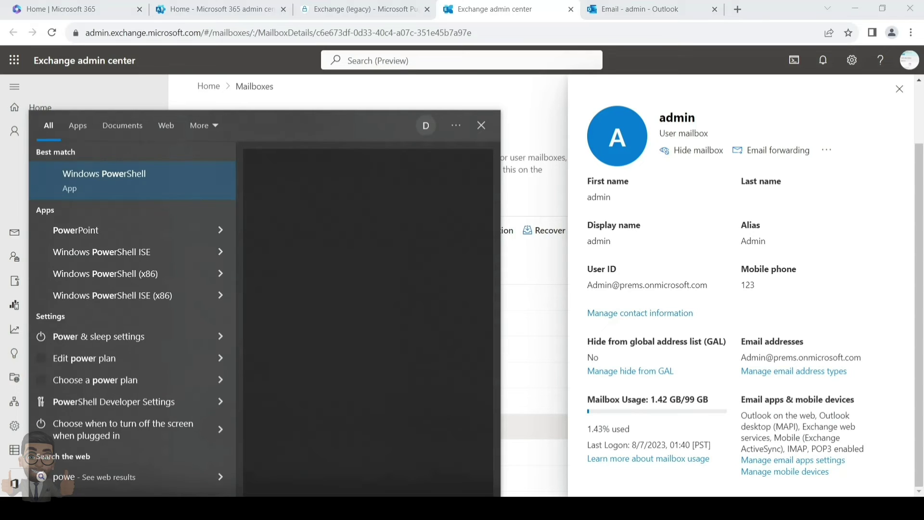
type("rshell")
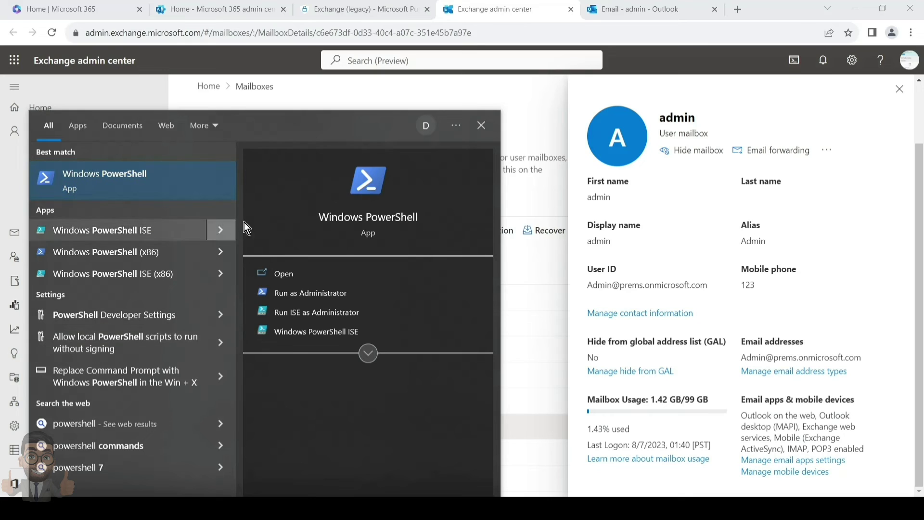
left_click(313, 299)
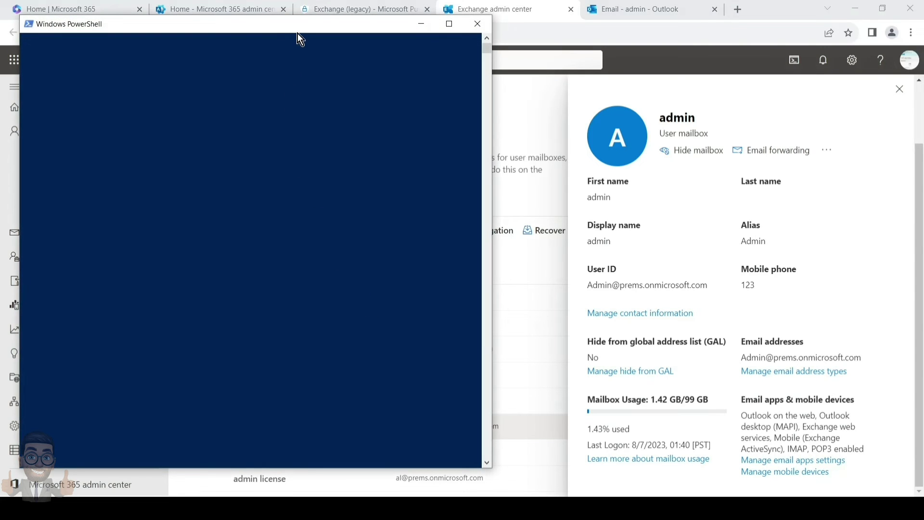
left_click_drag(299, 30, 446, 72)
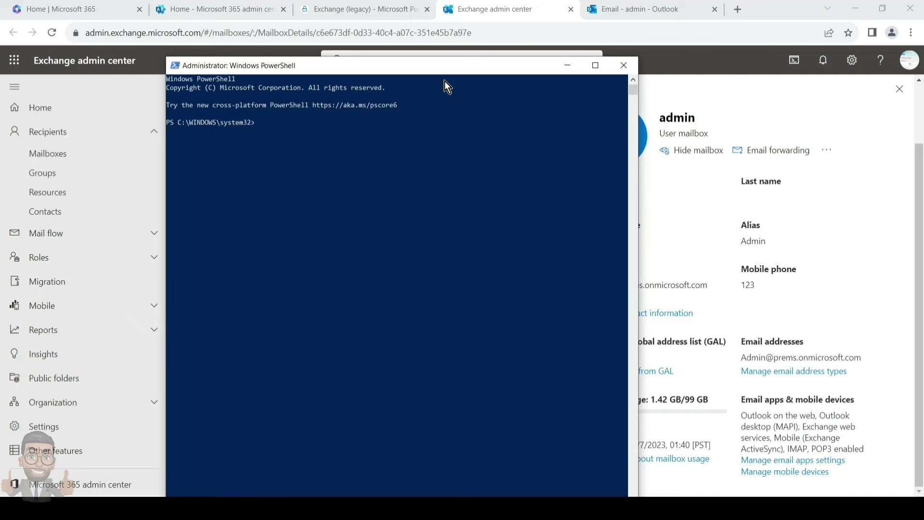
Install and import the ExchangeOnlineManagement module, answering A (Yes to All).
type("install-module -name exchangeonlinemanagement")
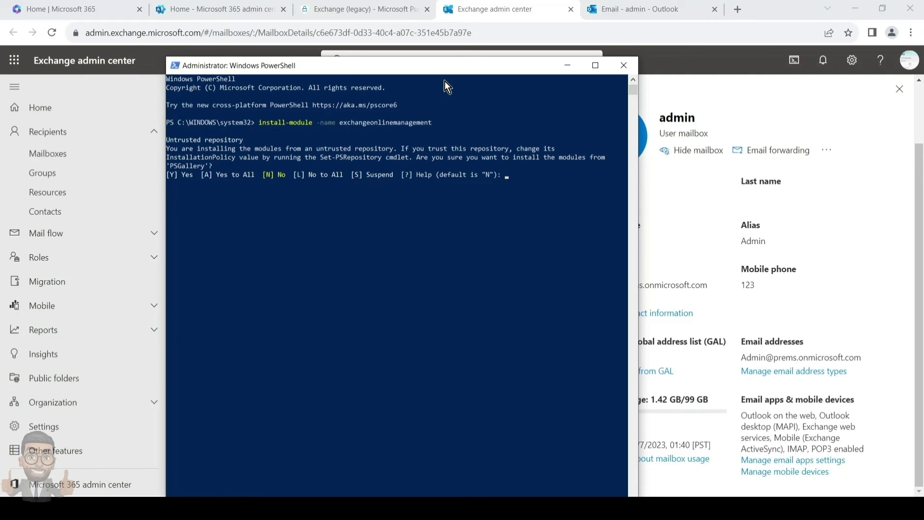
type("A")
key("Return")
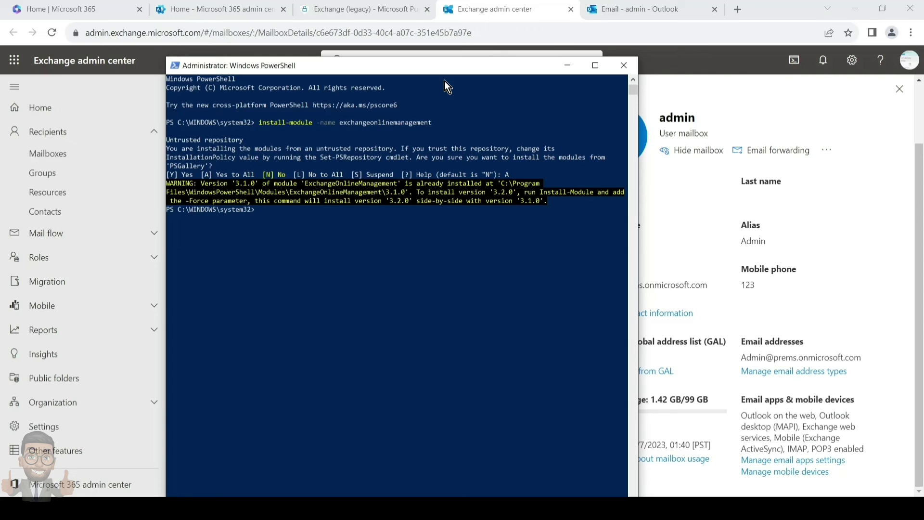
type("import-module -name exvha")
key("BackSpace")
key("BackSpace")
key("BackSpace")
type("changeonlinemanagemen")
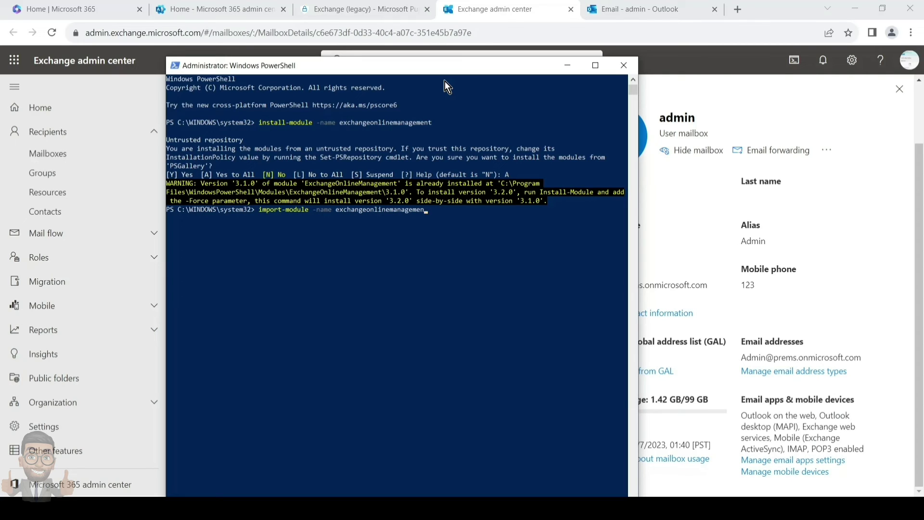
type("t")
key("Return")
Set the execution policy to RemoteSigned for CurrentUser, confirming with A.
type("Set-execution")
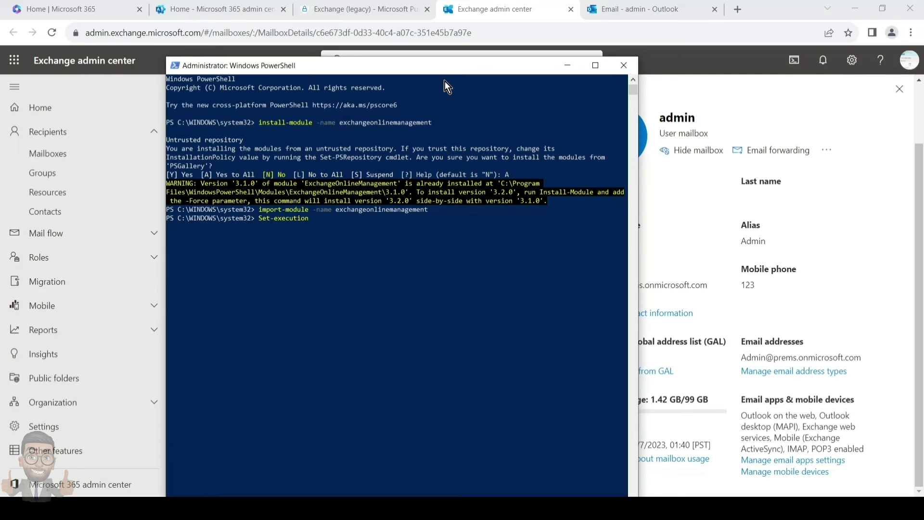
type("polic")
type("y -")
type("eq")
key("Tab")
key("Tab")
key("Tab")
key("Tab")
type("-sc")
key("Tab")
type("c")
key("Tab")
key("Return")
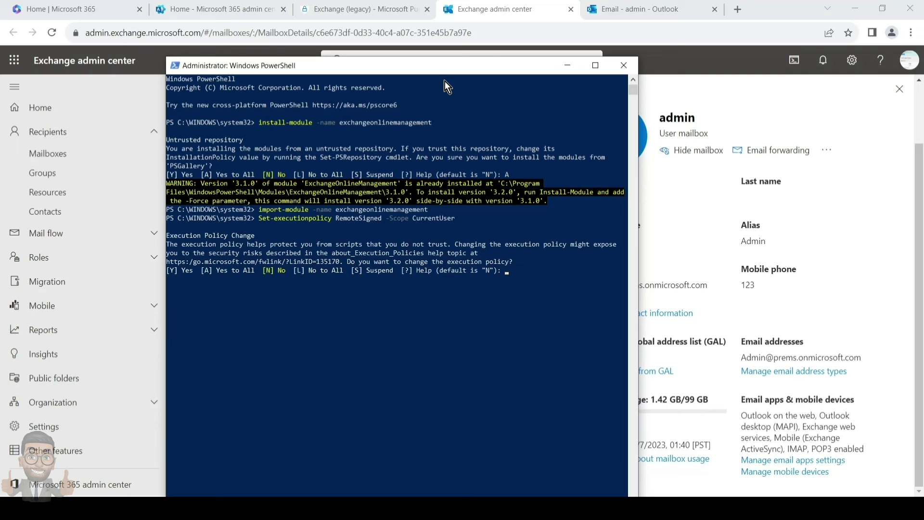
type("a")
key("Return")
Run connect-exchangeonline and sign in with the admin account's e-mail and password.
type("connect")
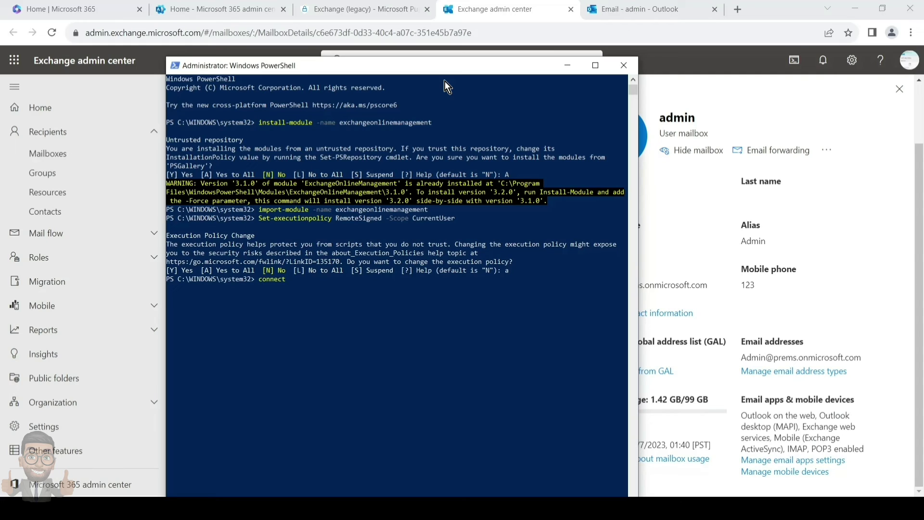
type("-exchangeonline")
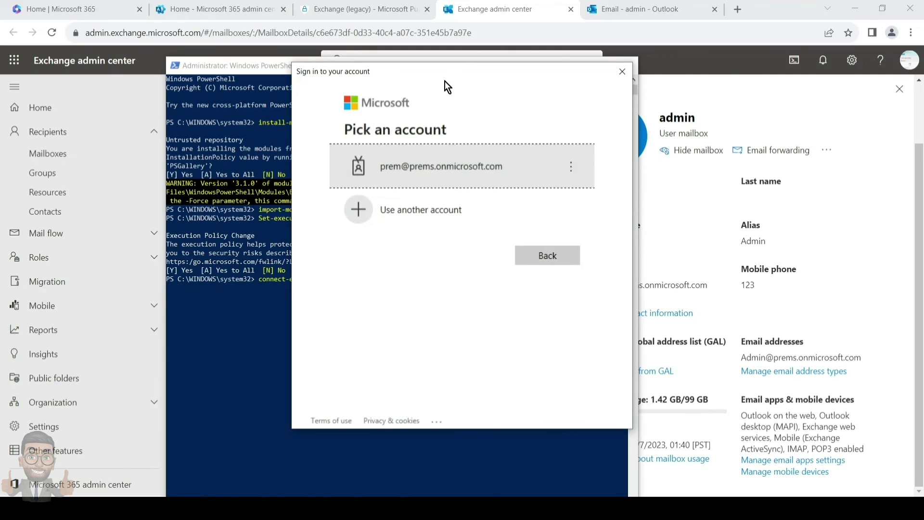
left_click(438, 211)
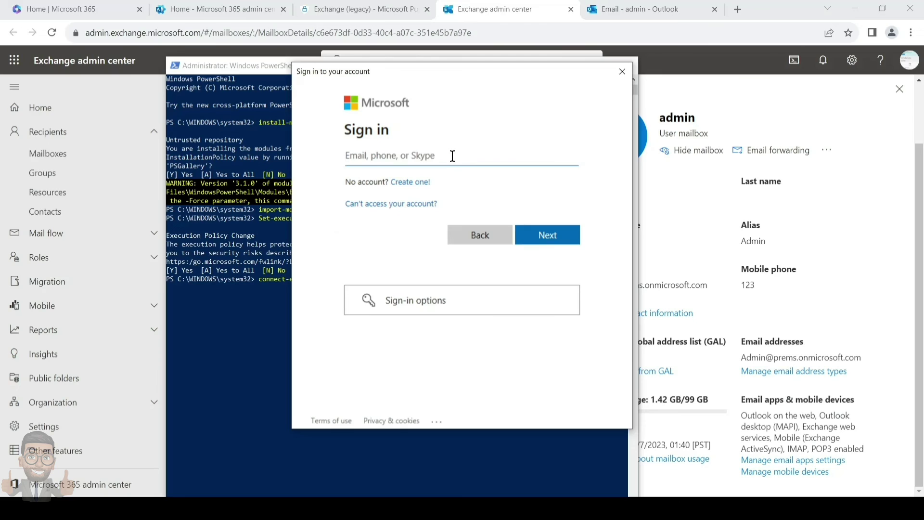
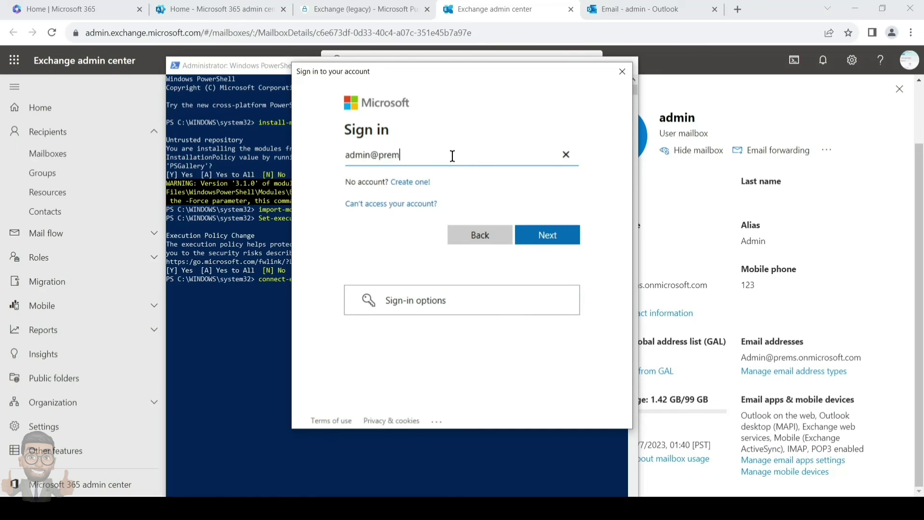
key("Return")
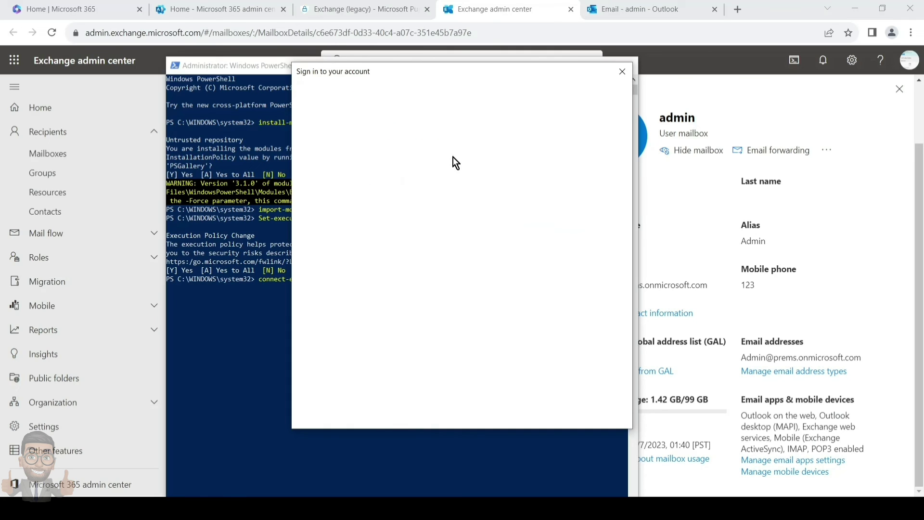
type("•••••••••••")
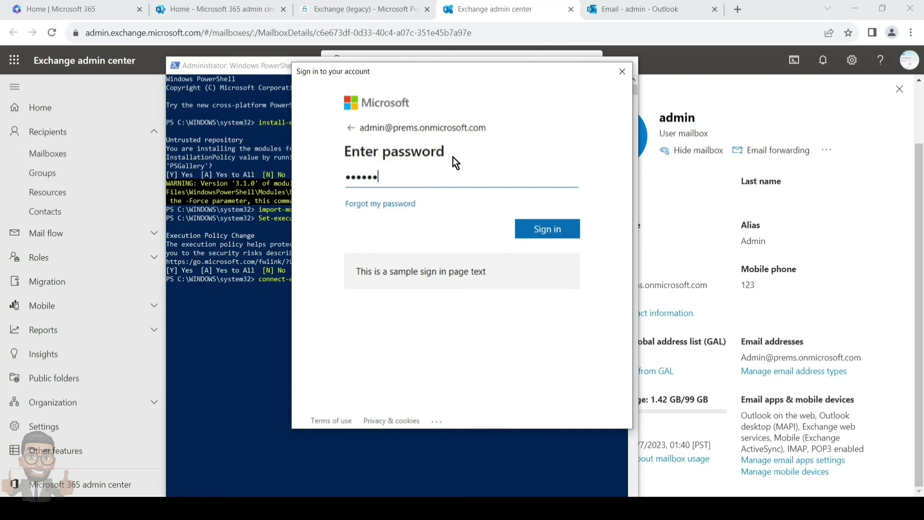
type("•")
key("Return")
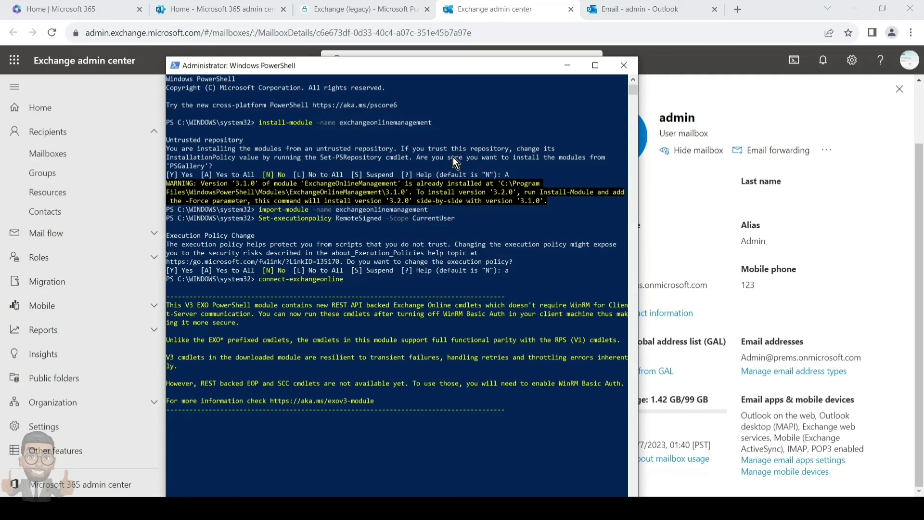
scroll(438, 286, "down", 2)
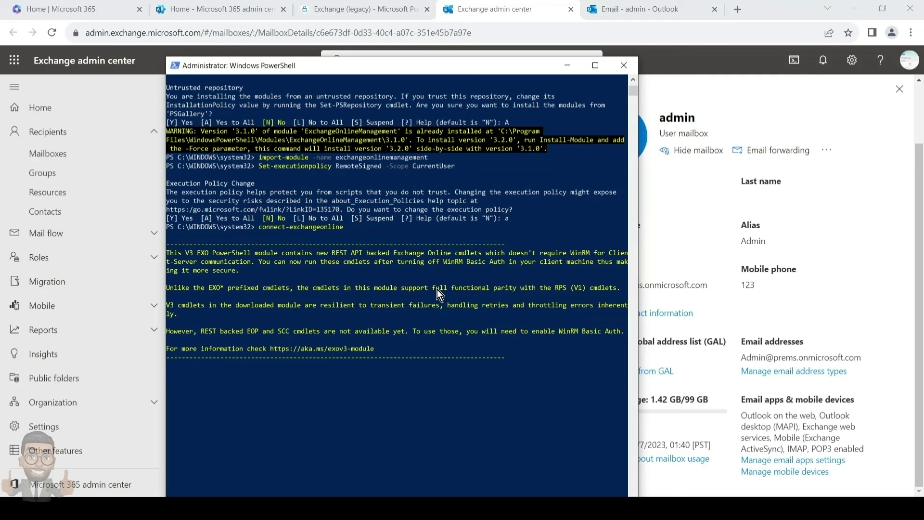
scroll(437, 290, "down", 2)
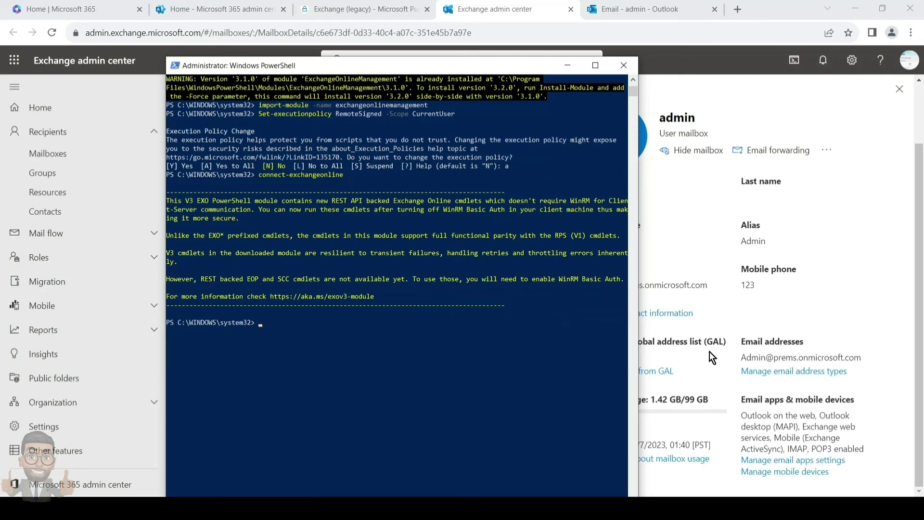
Run Start-ManagedFolderAssistant -identity with the copied admin mailbox address.
left_click_drag(729, 356, 743, 355)
left_click(863, 357)
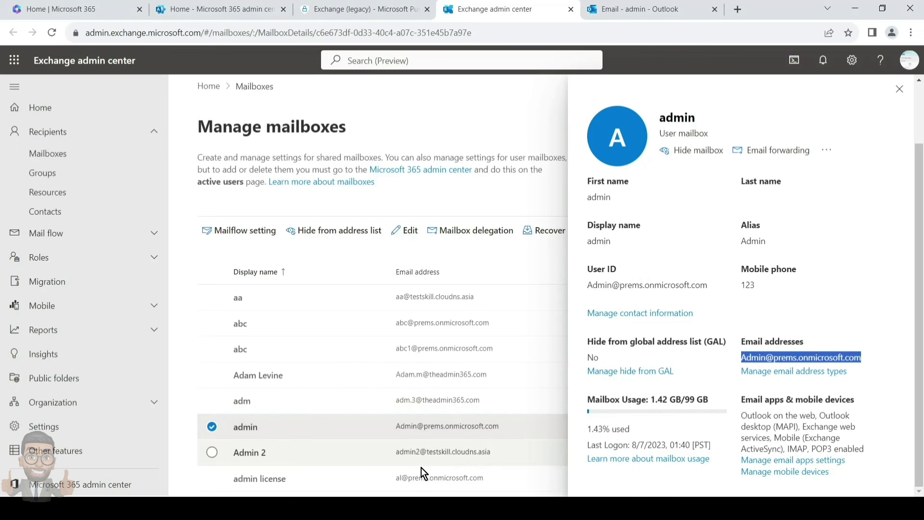
left_click(422, 496)
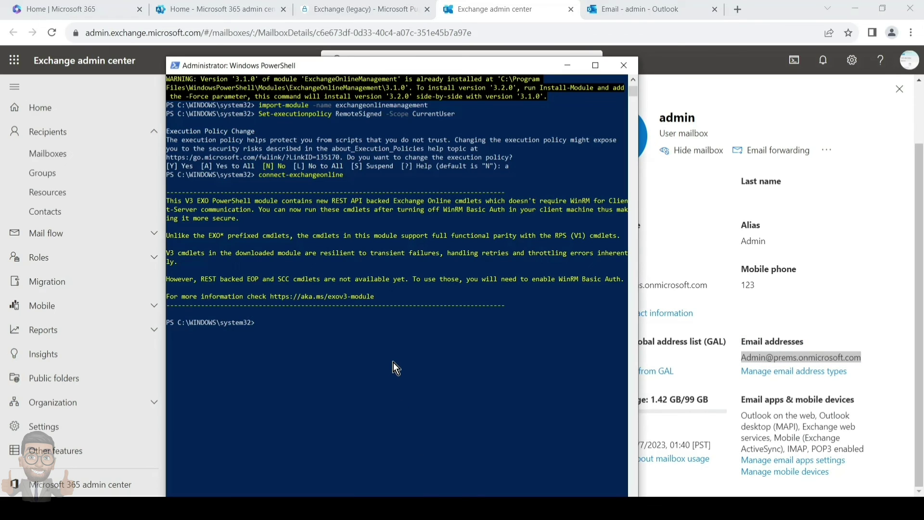
type("Start-ManagedFolderAssistan")
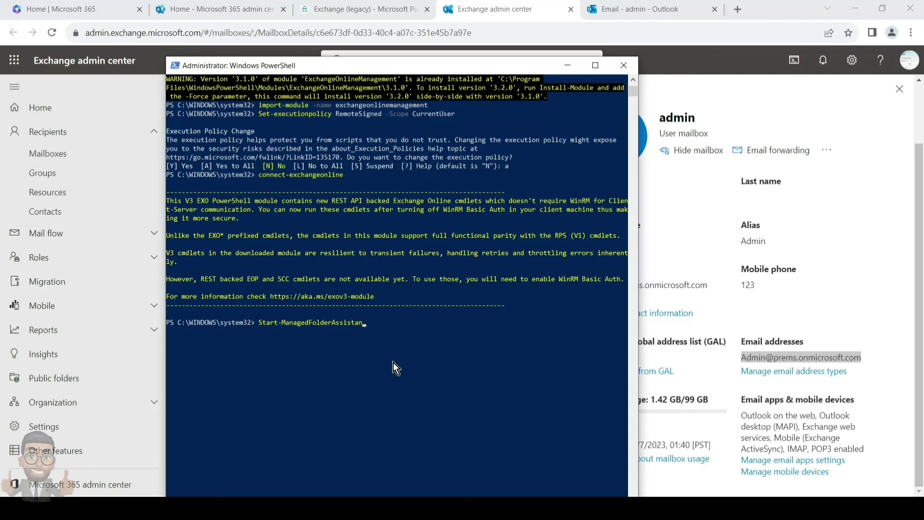
type("t -identity")
key("ctrl+v")
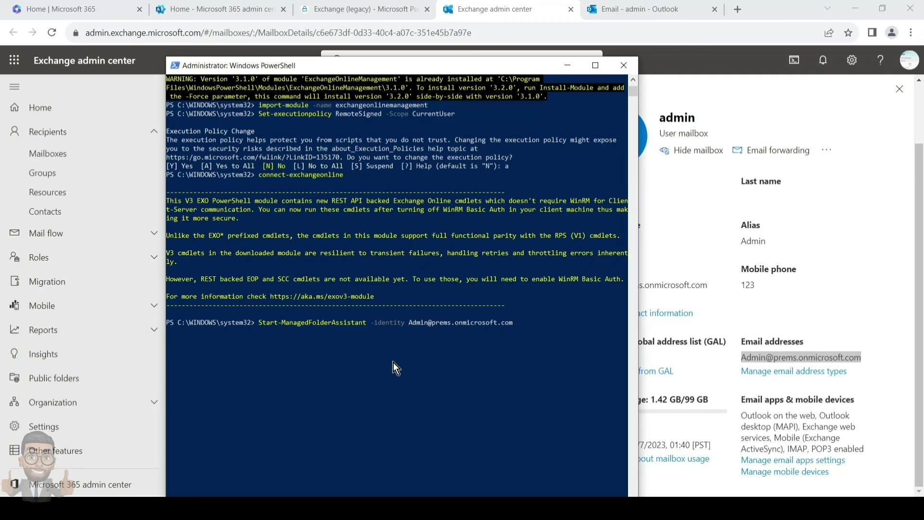
key("Return")
Rerun Start-ManagedFolderAssistant three more times from the command history.
key("Up")
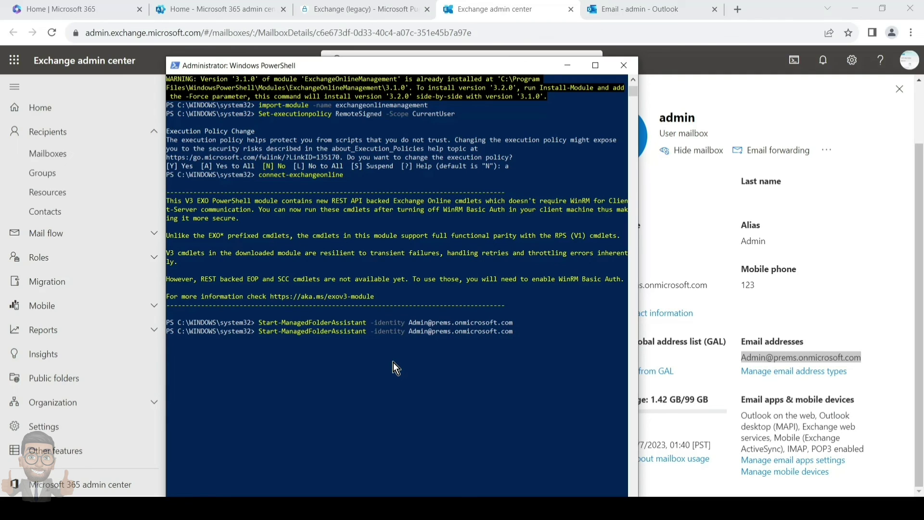
key("Up")
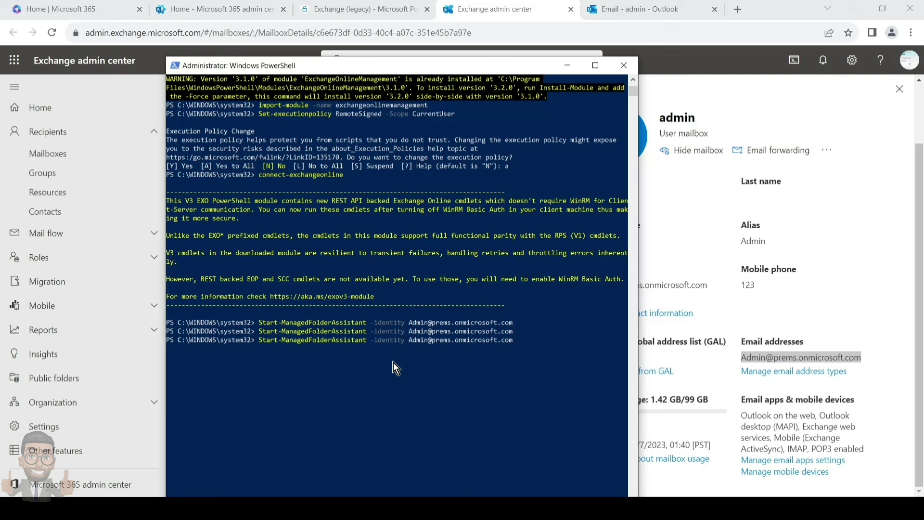
key("Return")
key("Up")
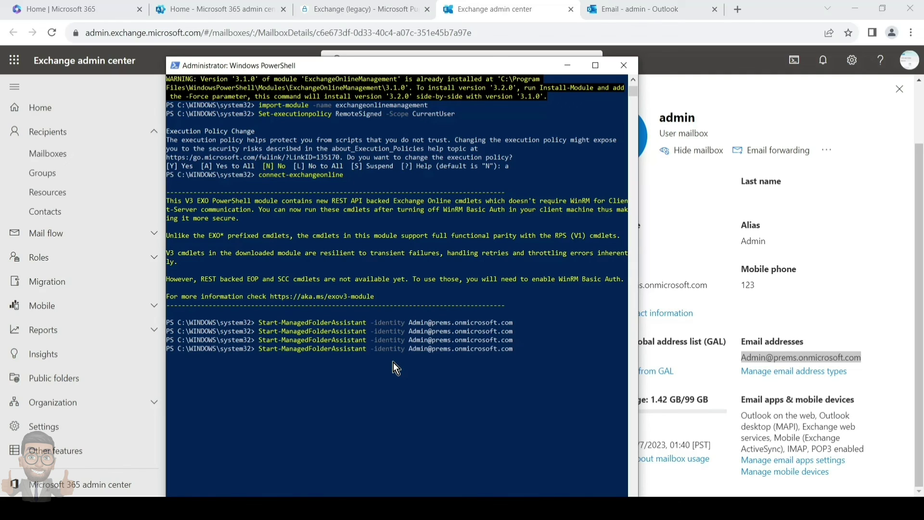
key("Return")
scroll(395, 369, "up", 2)
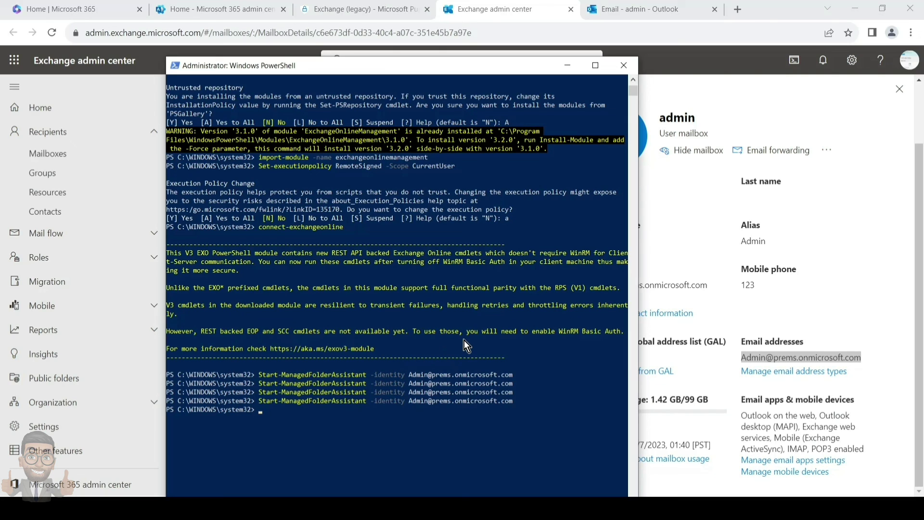
Confirm the admin mailbox archive is enabled with 0.14 GB of 100 GB used, then close.
left_click(669, 232)
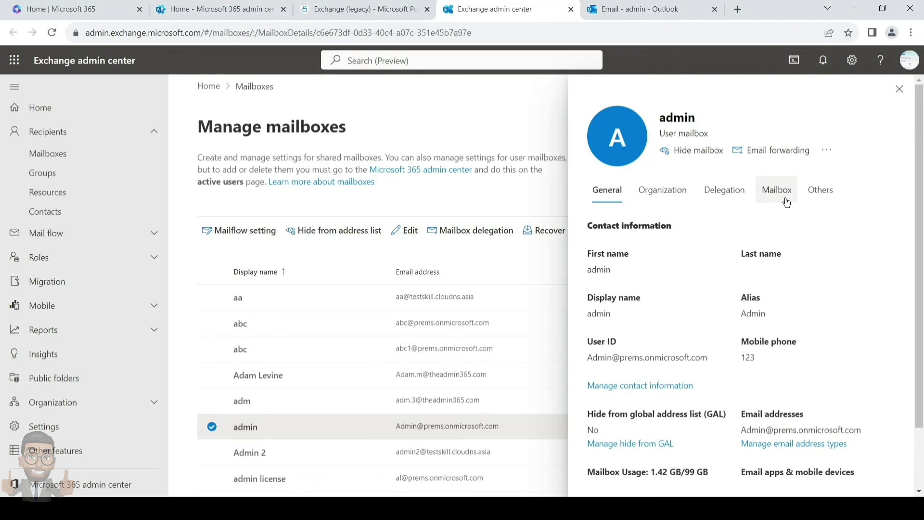
left_click(820, 193)
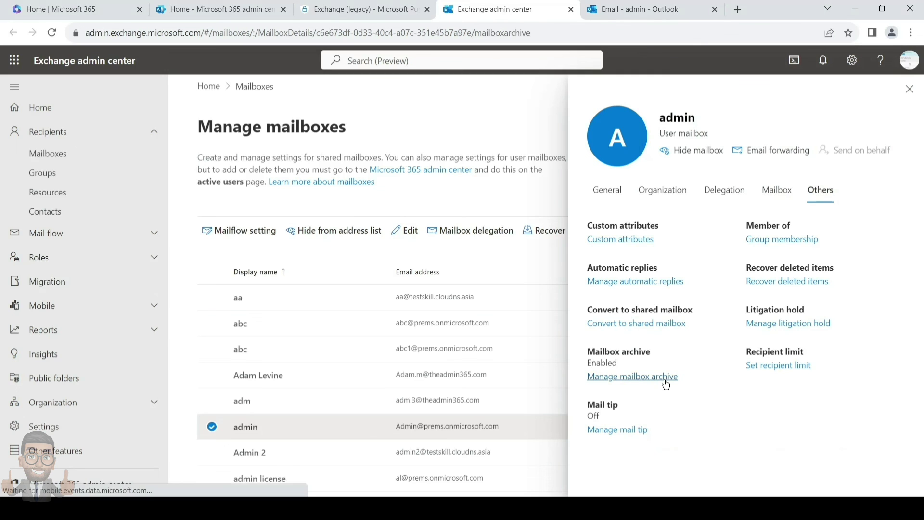
left_click(666, 381)
left_click_drag(588, 205, 689, 205)
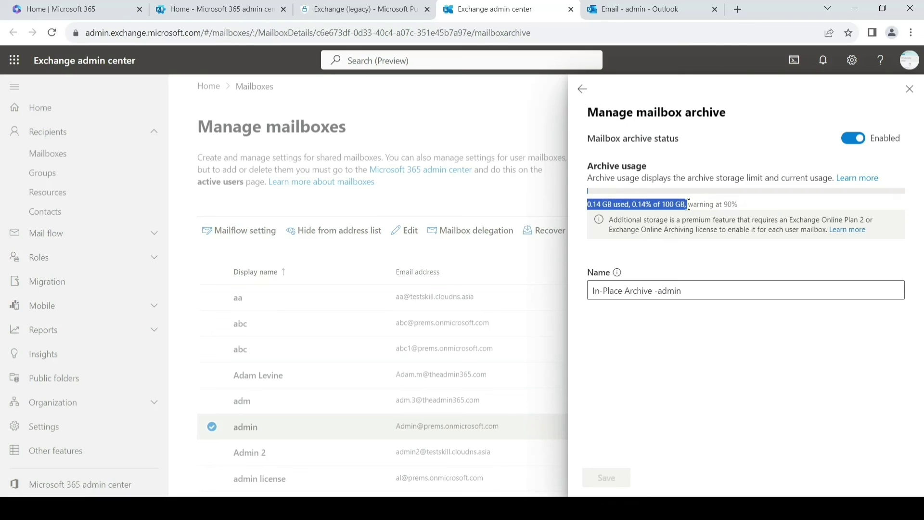
left_click(910, 89)
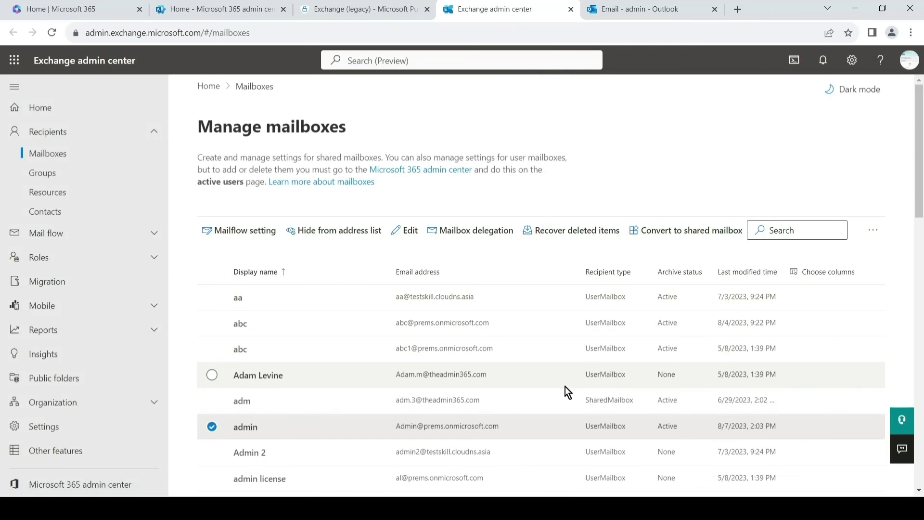